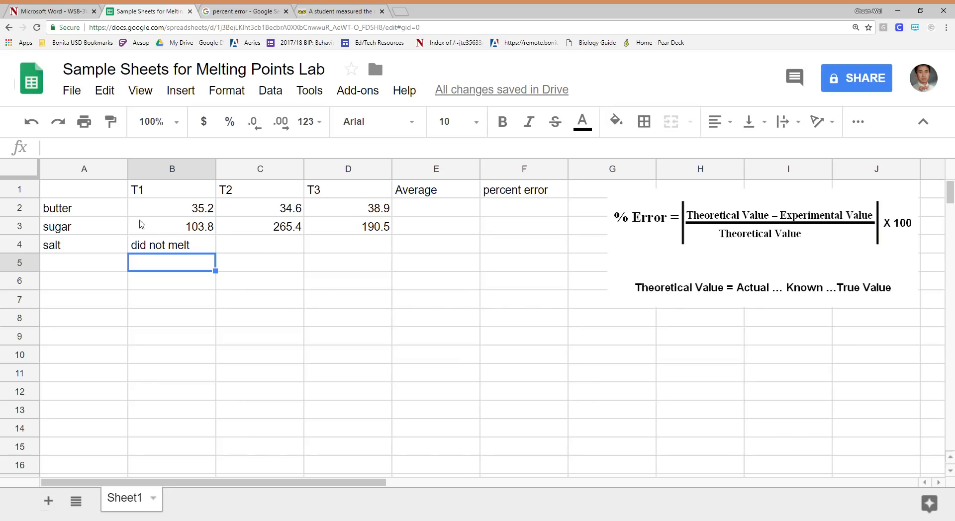
Examine the extent of the melting point table and its butter, sugar and salt row labels
click(101, 193)
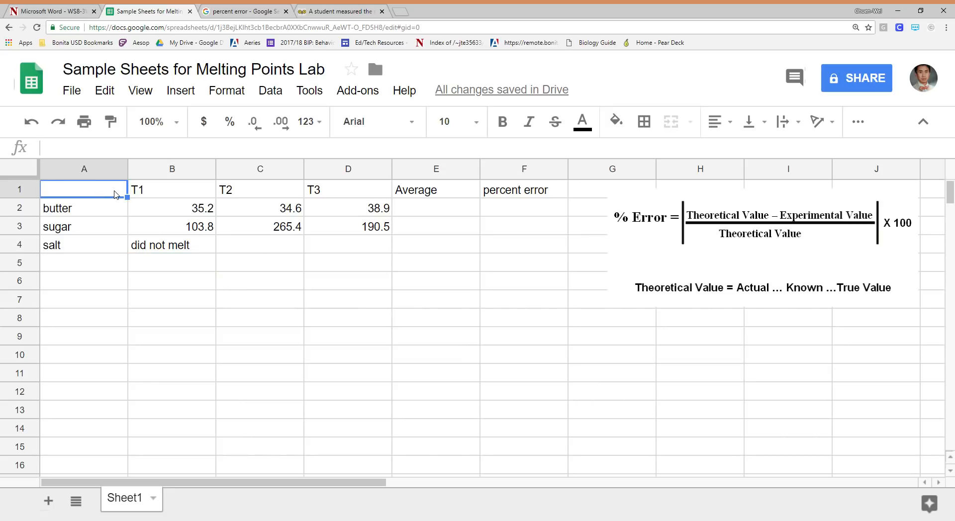
click(551, 249)
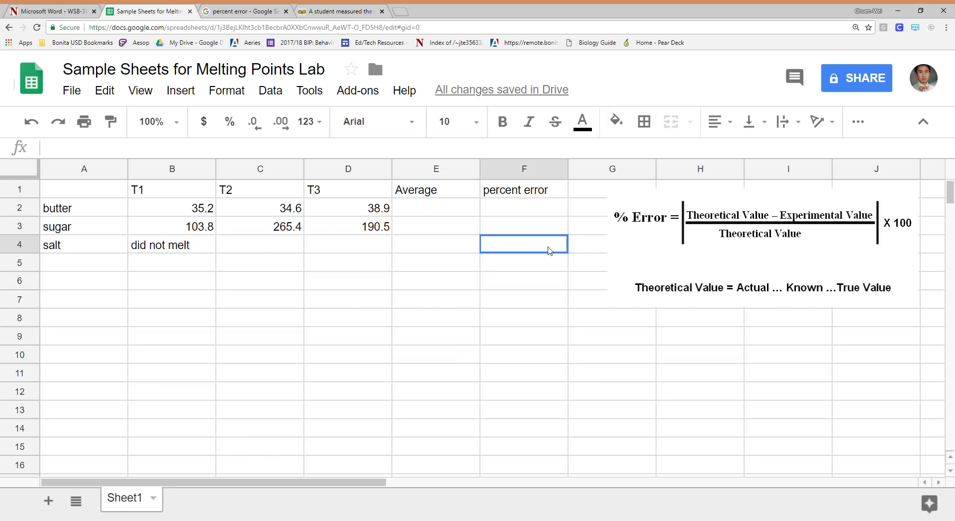
drag(109, 192, 562, 264)
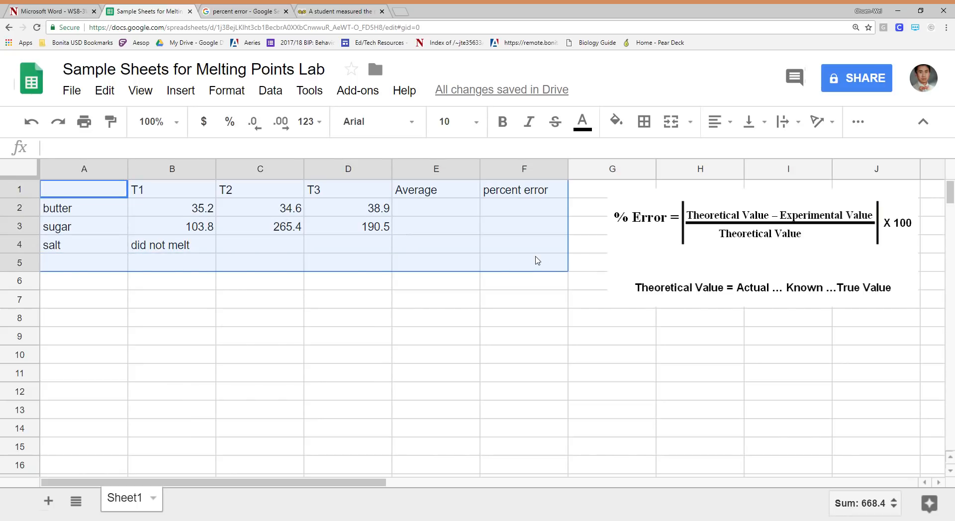
click(95, 208)
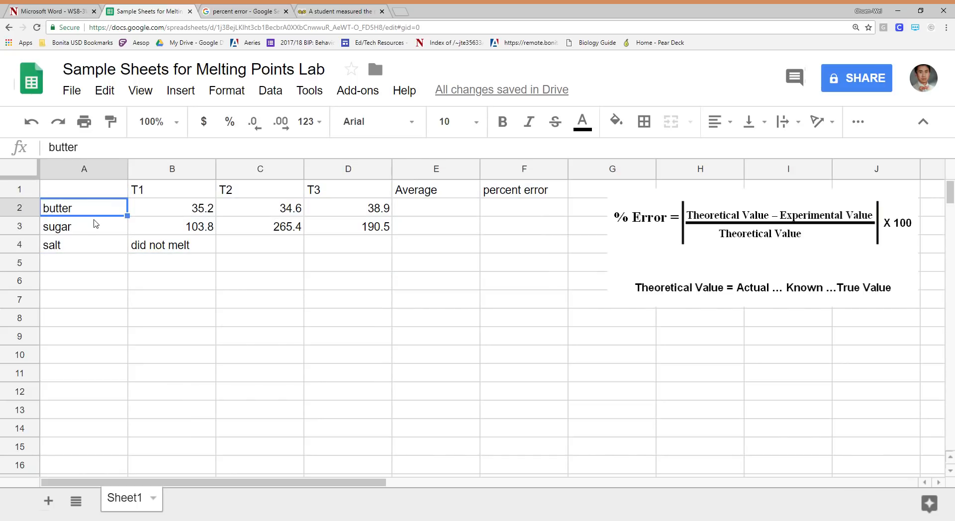
click(97, 224)
click(97, 249)
click(97, 230)
click(101, 208)
click(99, 244)
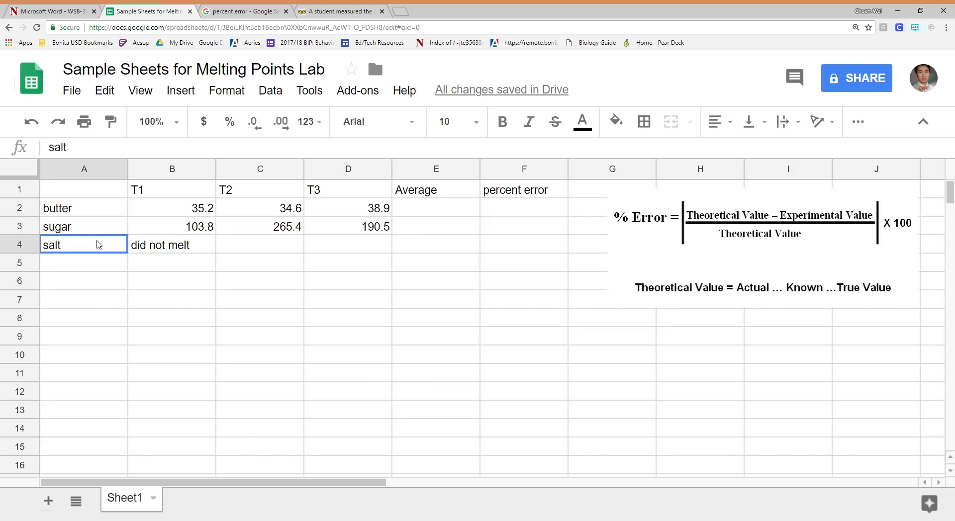
Review the trial, Average and percent error headers, the empty result cells and the salt entry
click(154, 194)
click(243, 191)
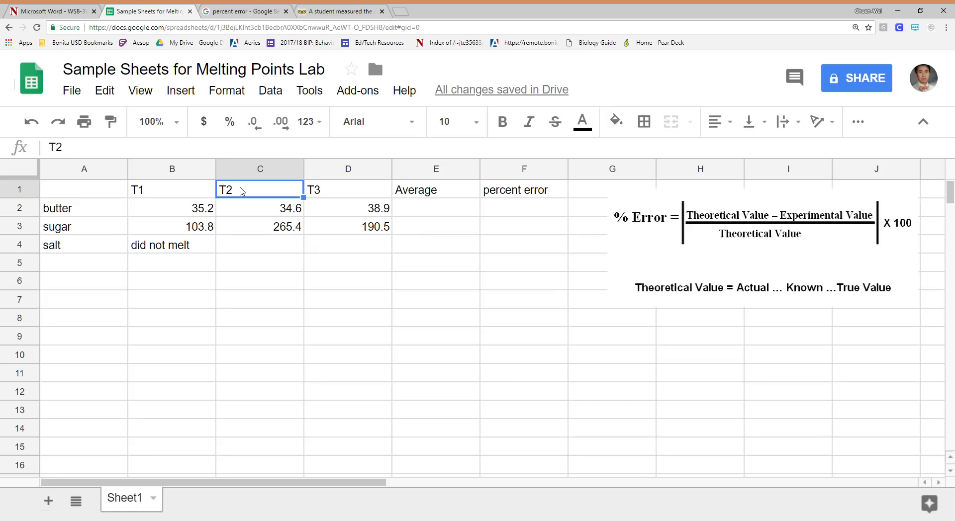
click(328, 194)
click(430, 192)
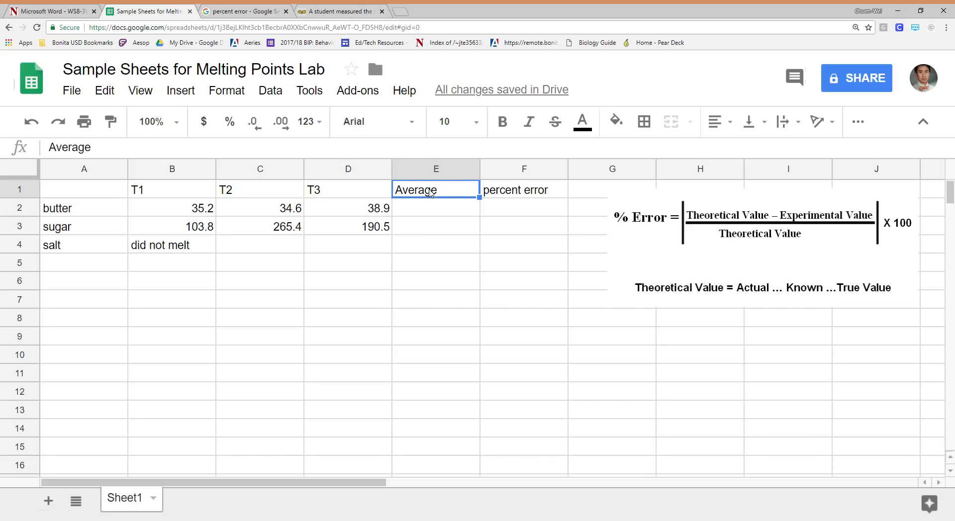
click(531, 194)
click(433, 212)
click(432, 226)
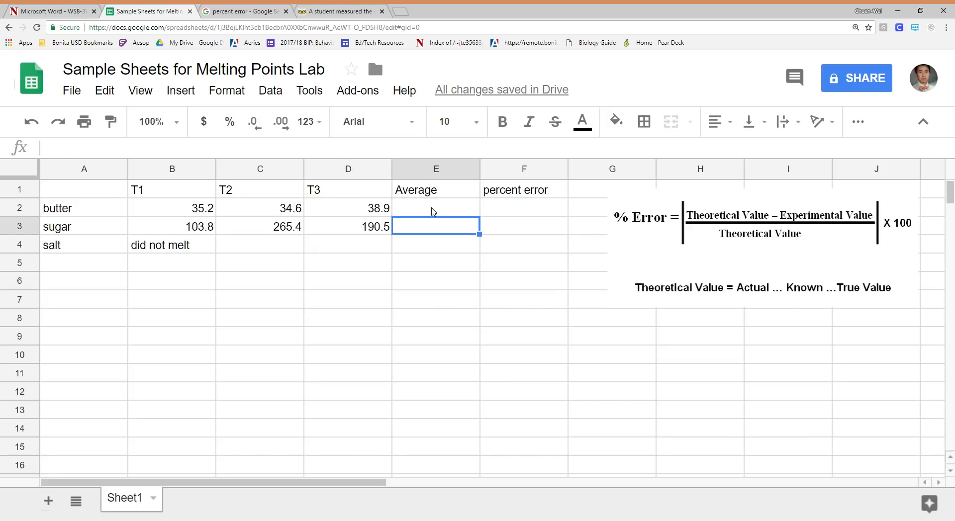
click(433, 211)
click(525, 211)
click(526, 236)
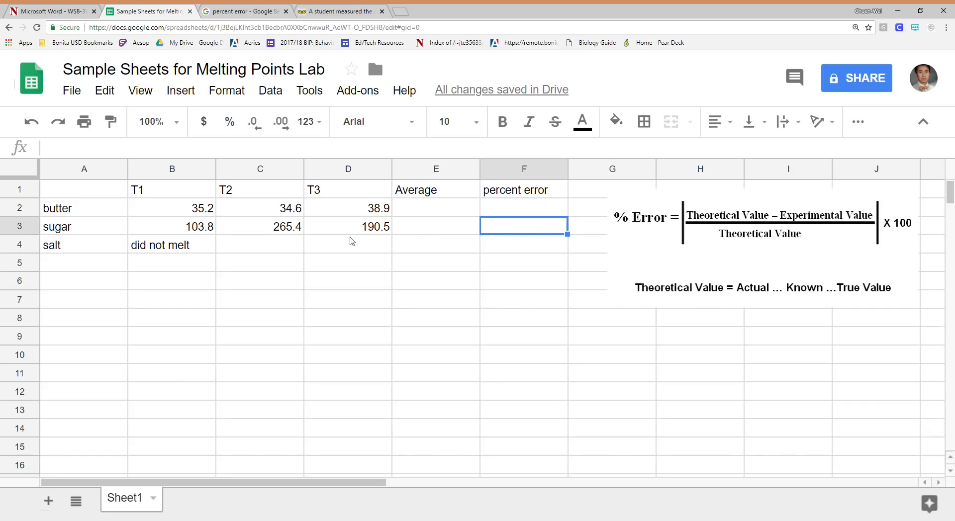
click(184, 247)
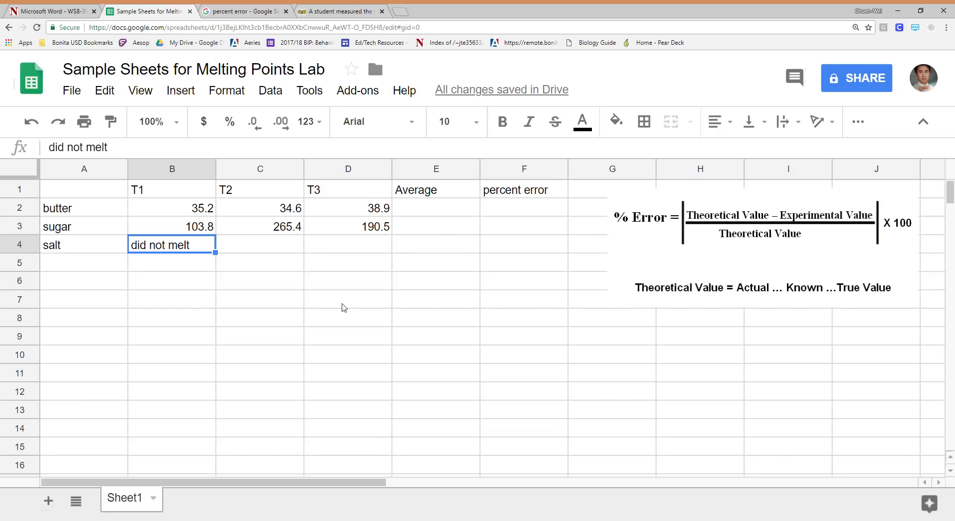
click(438, 286)
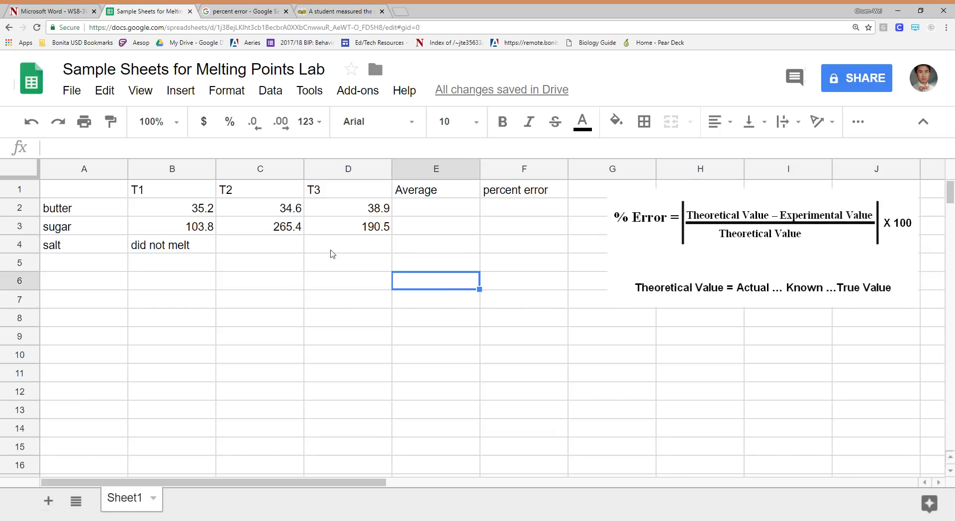
Apply all borders to the data table in A1:F4
drag(102, 190, 548, 251)
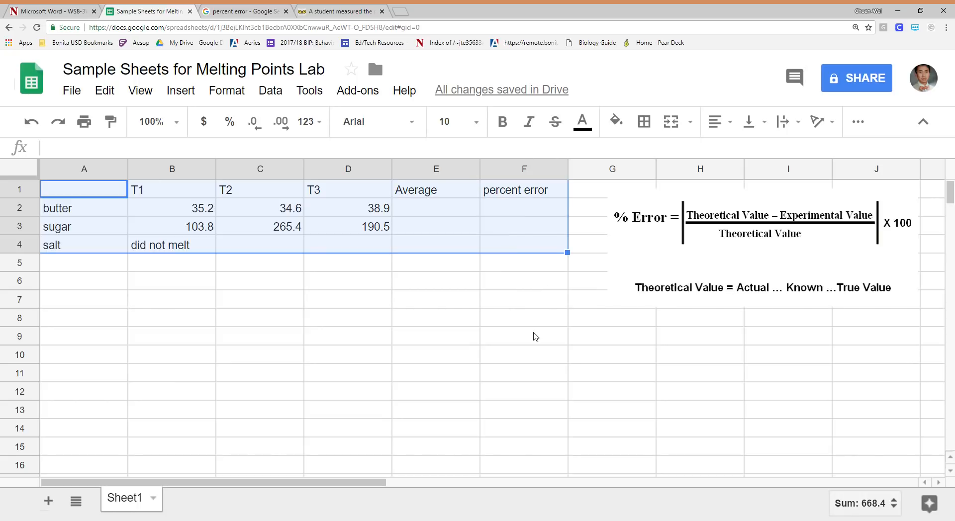
click(645, 124)
click(650, 158)
click(502, 336)
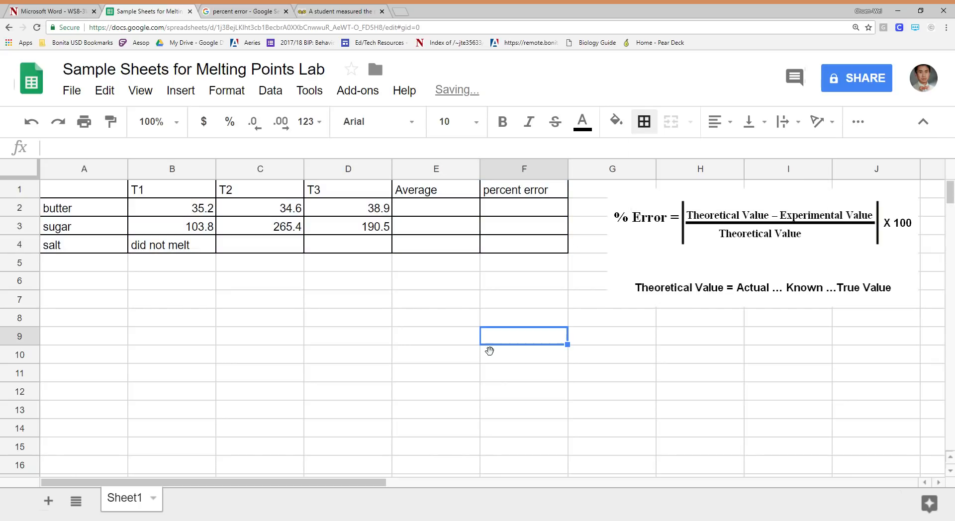
drag(84, 191, 338, 188)
drag(403, 278, 404, 301)
drag(112, 191, 537, 244)
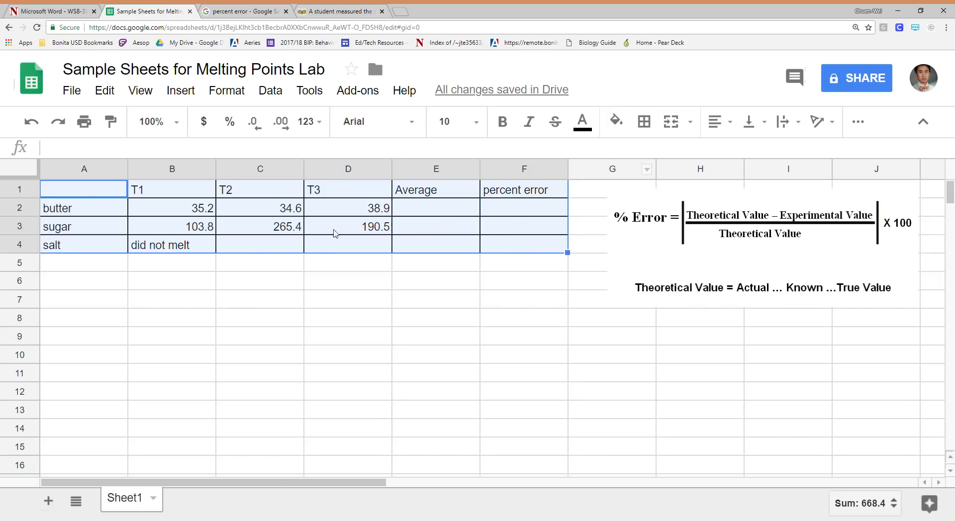
click(298, 286)
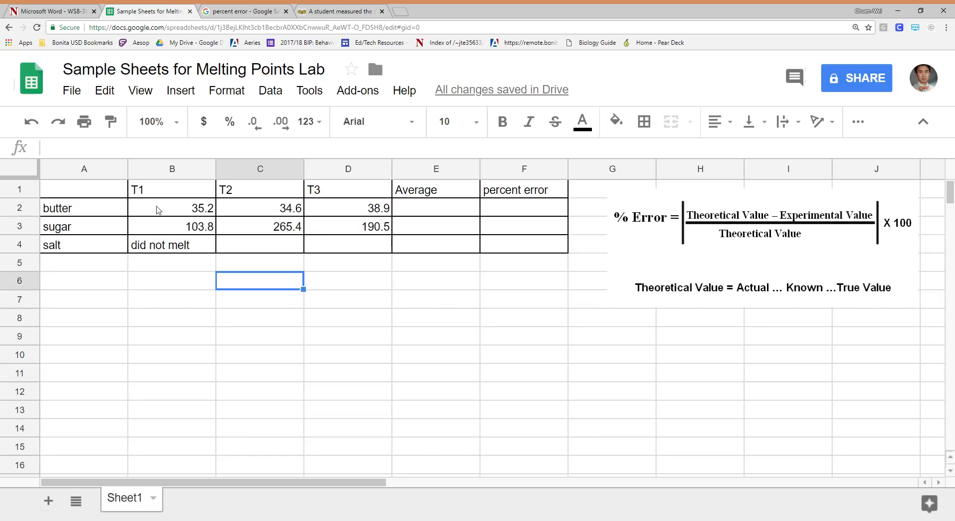
Fill the table's header row A1:F1 with cyan
drag(90, 194, 549, 193)
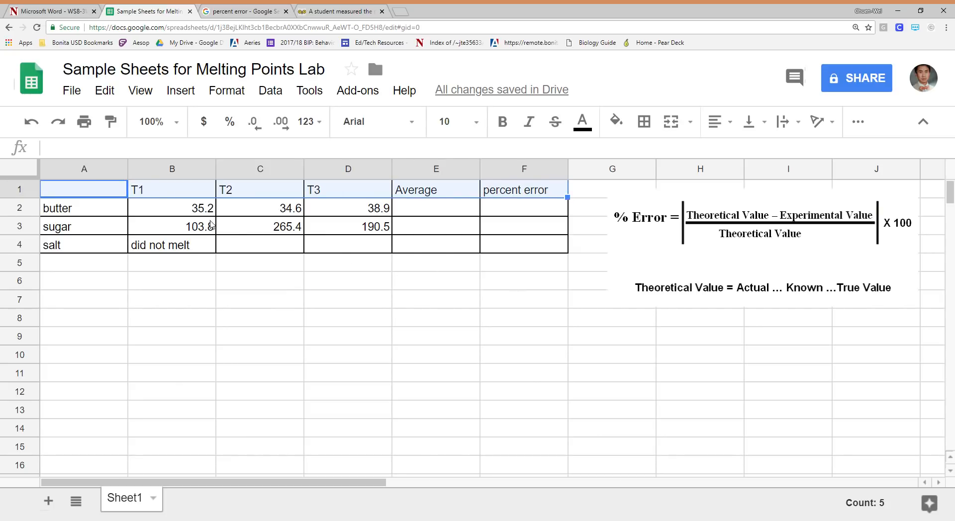
click(171, 281)
drag(75, 187, 546, 189)
click(622, 123)
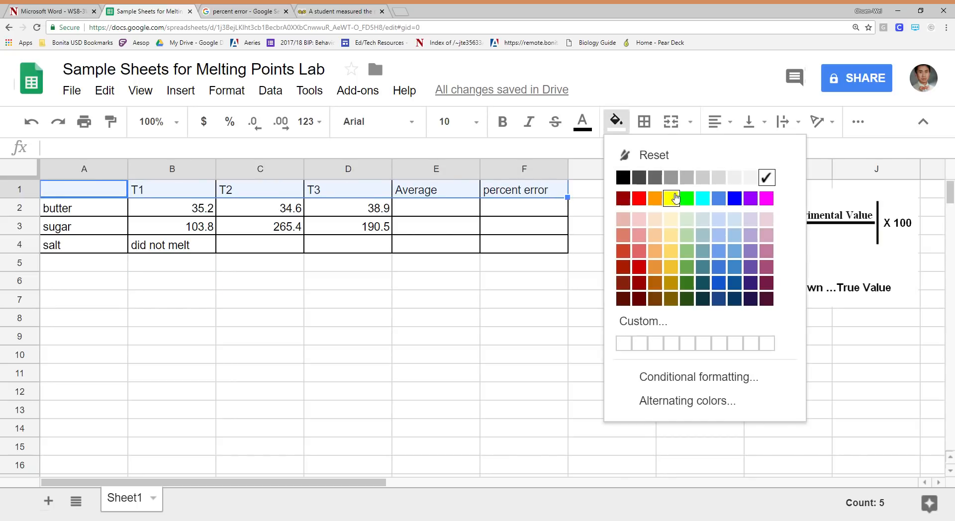
click(702, 199)
click(523, 297)
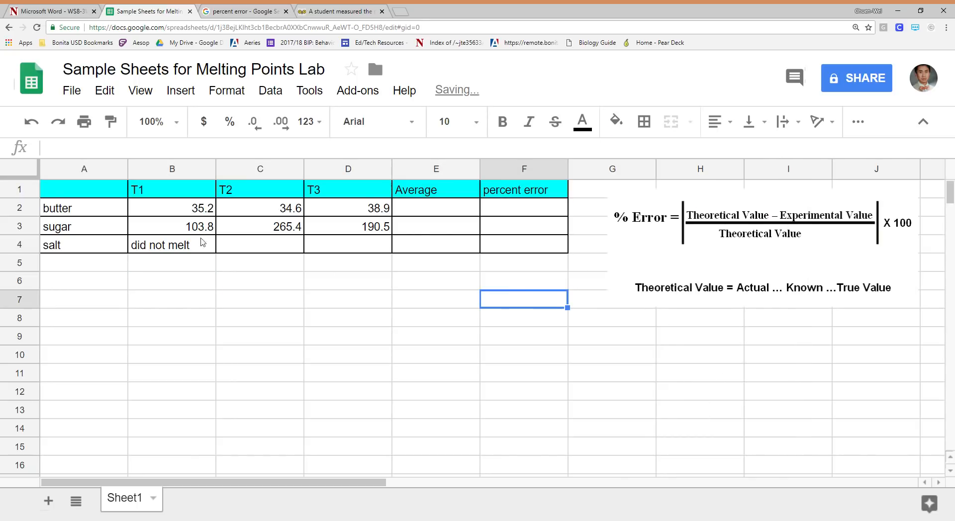
Change the fill color of header row A1:F1 to a light blue shade
drag(96, 190, 528, 194)
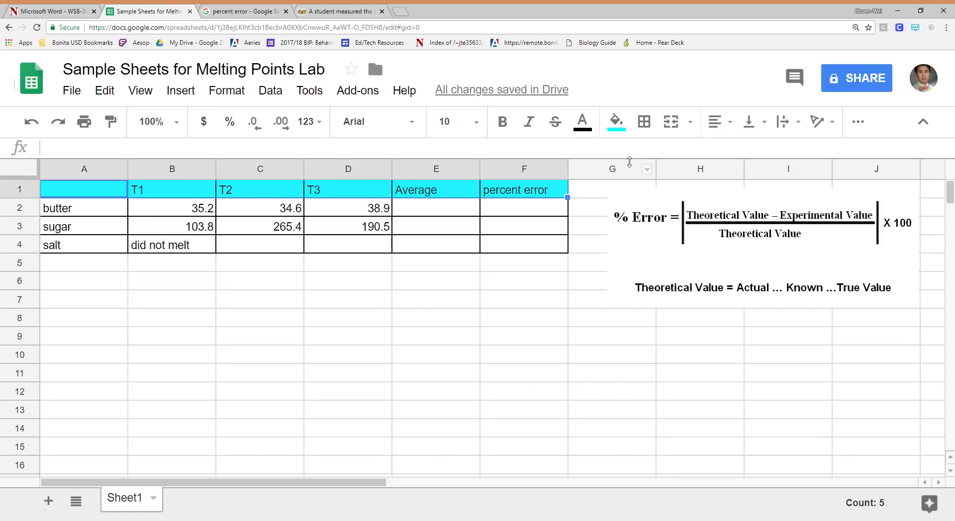
click(615, 122)
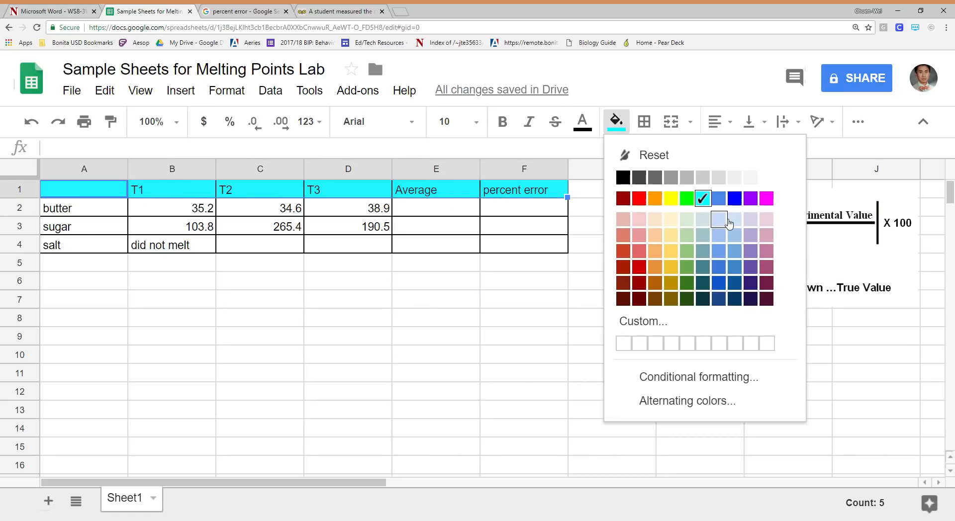
click(718, 219)
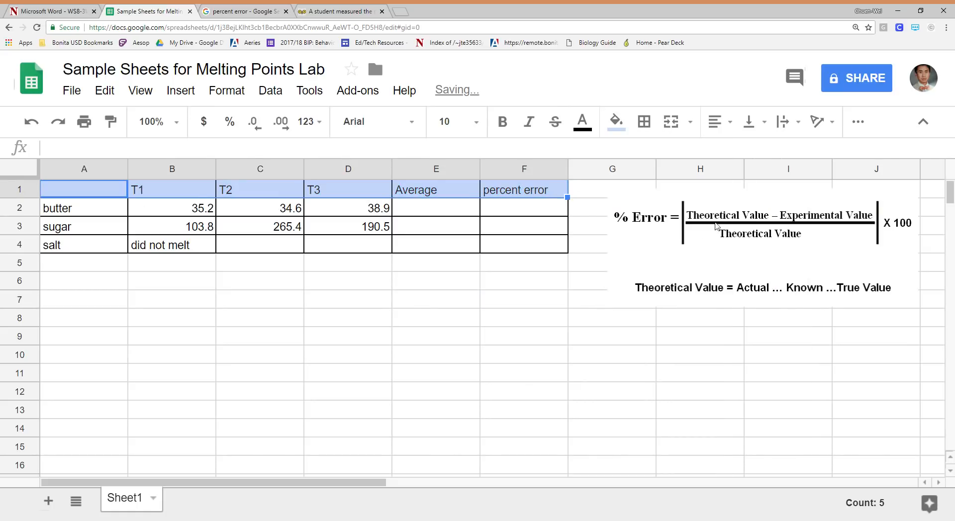
click(452, 298)
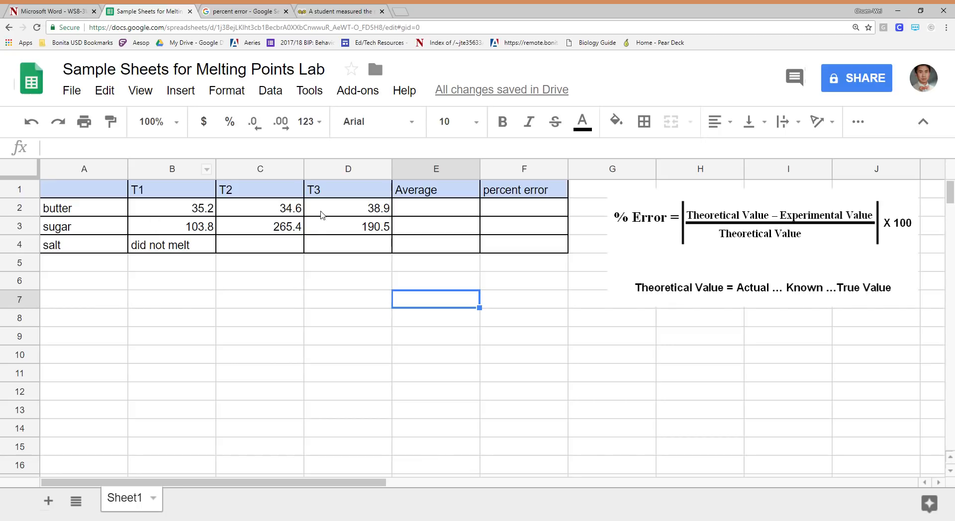
Copy salt's "did not melt" entry from B4 across the T2 and T3 cells, C4:D4
click(190, 246)
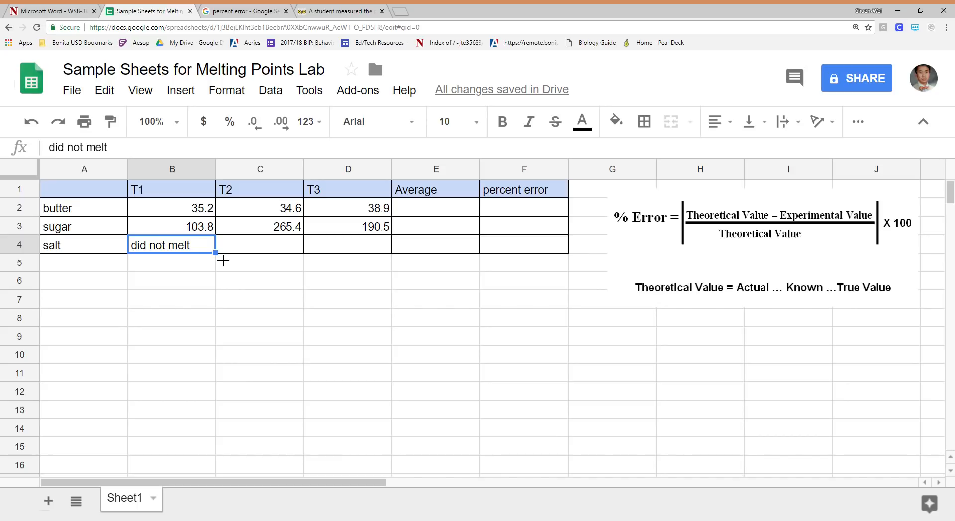
drag(223, 260, 390, 254)
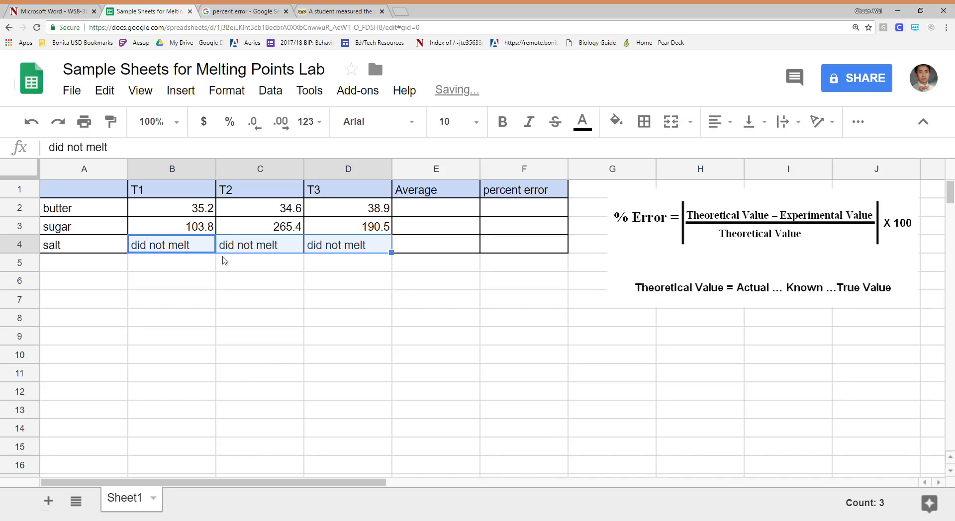
click(408, 288)
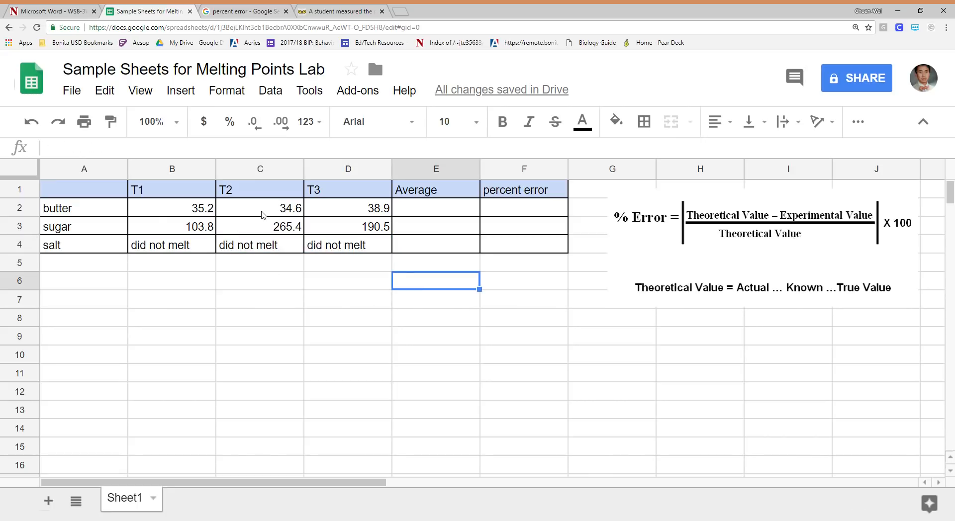
Try the suggested formula =AVERAGE(B2:D2) in butter's Average cell E2 and clear the cell again
click(431, 209)
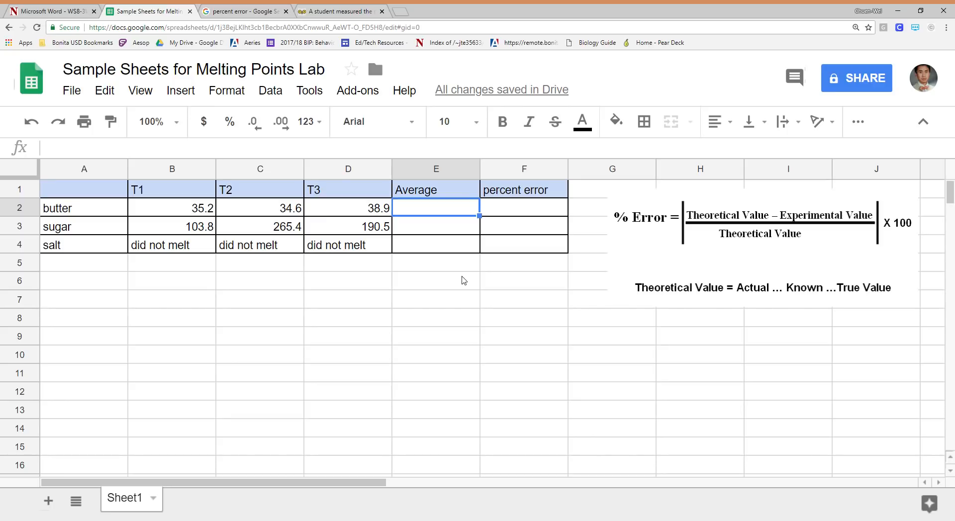
text(=)
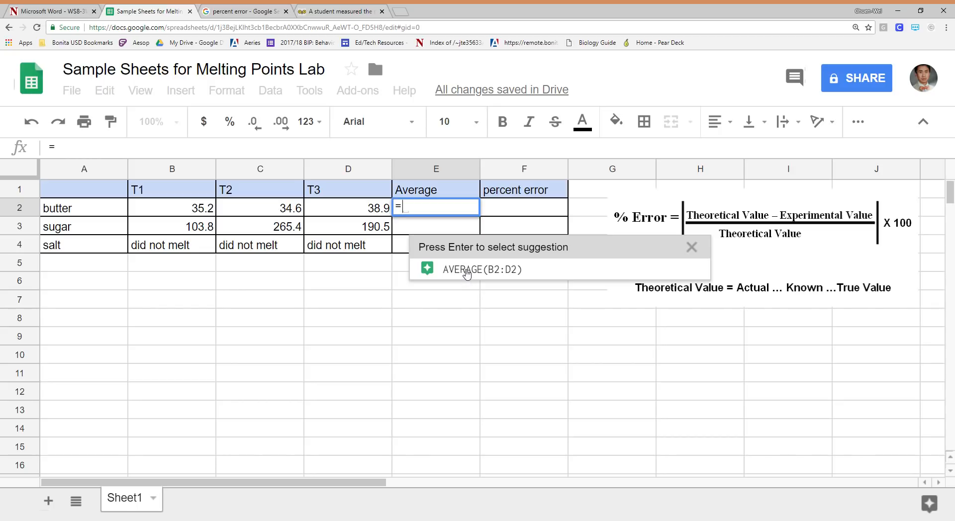
mouse_move(500, 273)
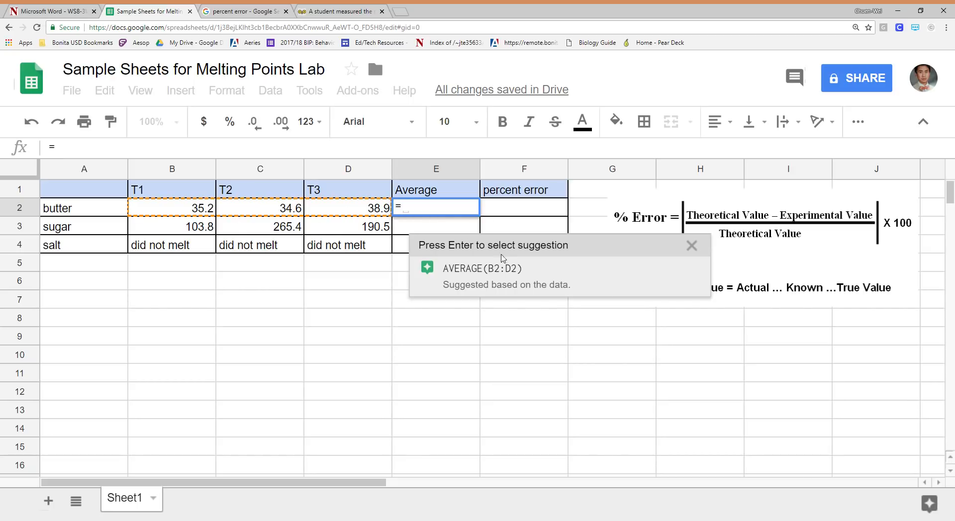
click(512, 273)
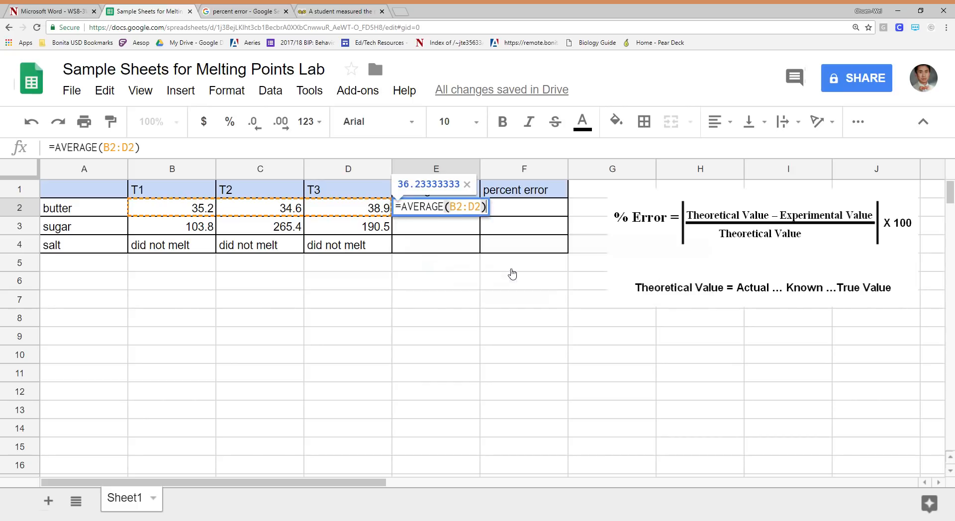
key(Return)
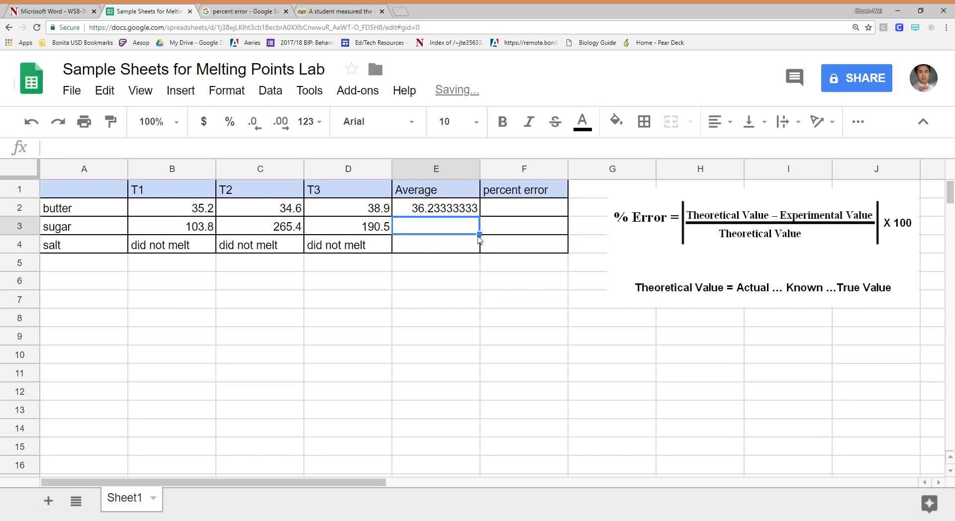
click(462, 210)
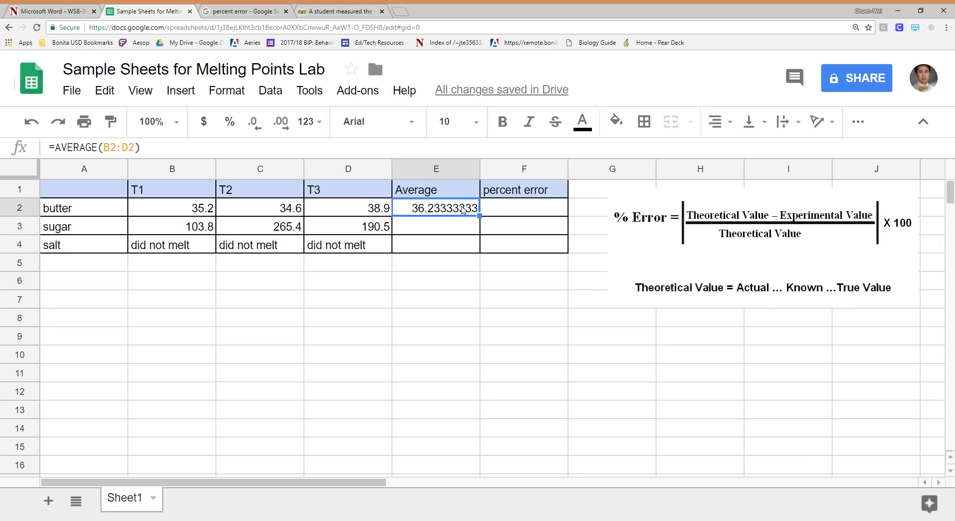
key(Delete)
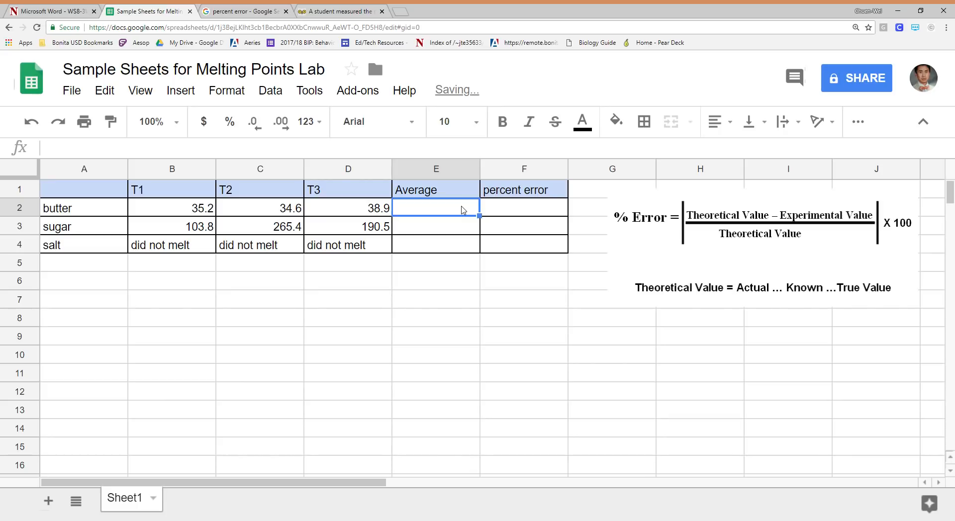
Start an AVERAGE formula in butter's Average cell E2
text(=)
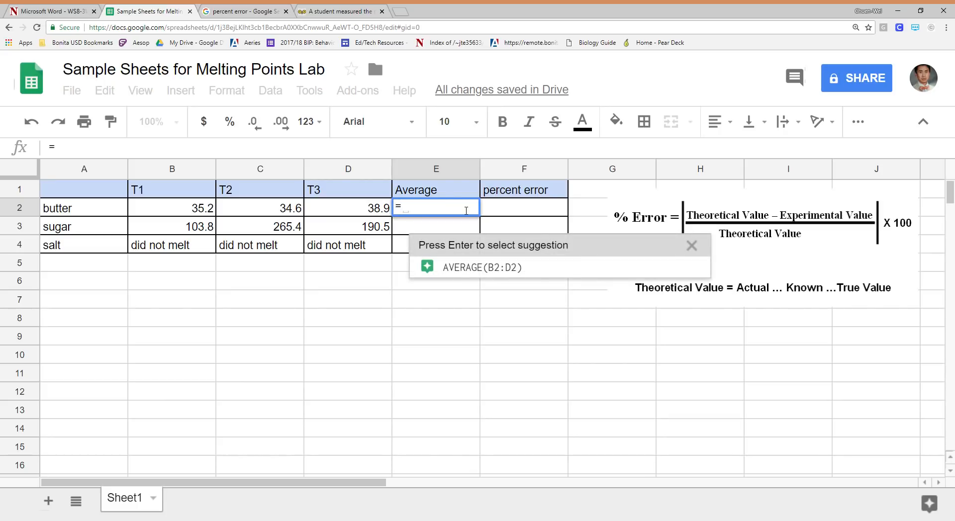
text(average)
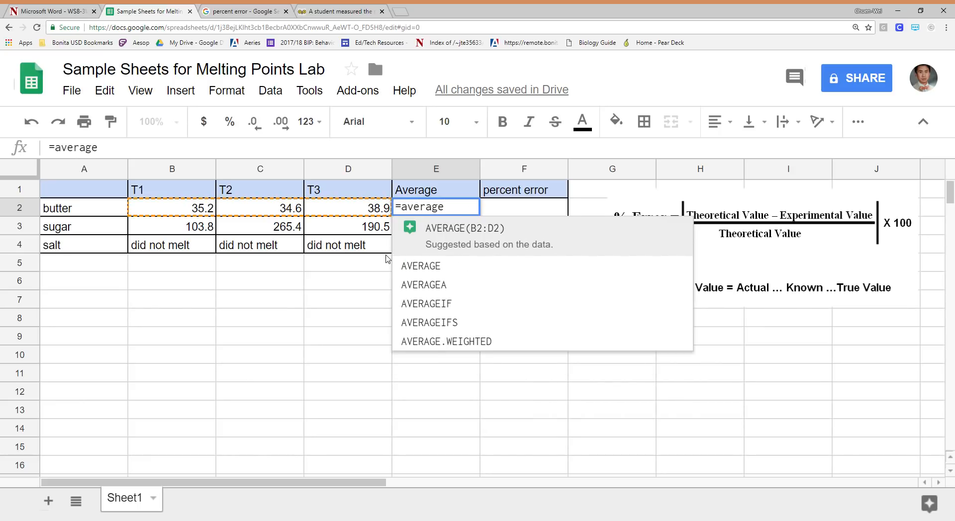
click(447, 260)
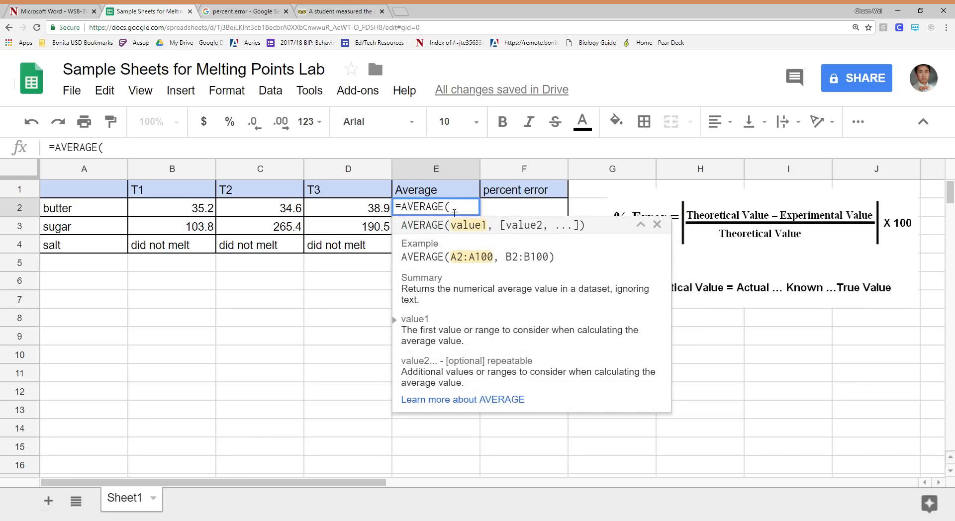
key(BackSpace)
text(()
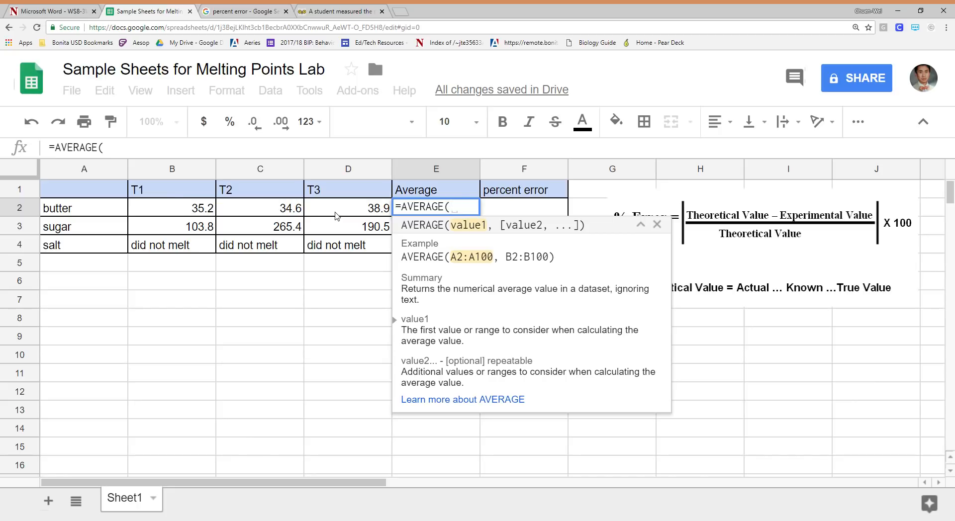
Try picking butter's readings B2:D2 on the sheet as the AVERAGE range and erase the end of the range again
click(188, 211)
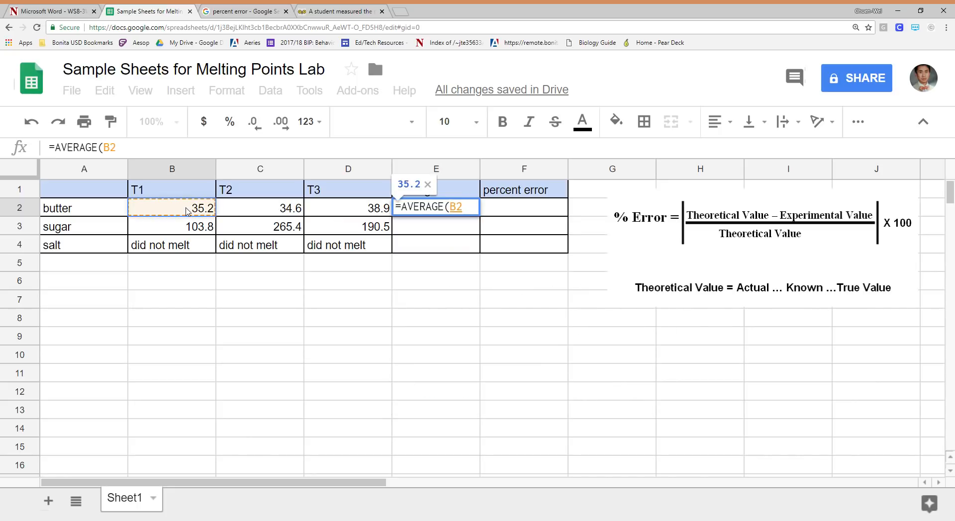
shift+click(374, 210)
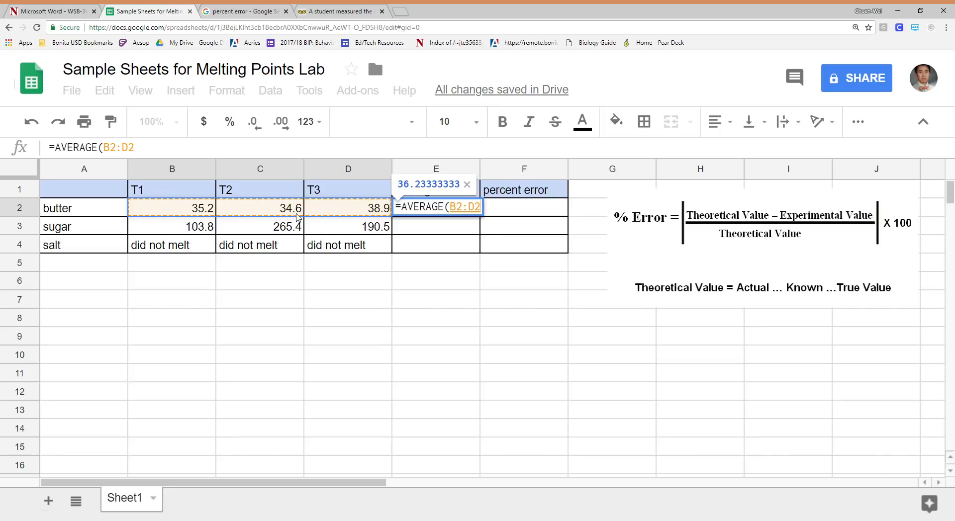
key(BackSpace)
key(BackSpace)
key(BackSpace)
key(BackSpace)
key(BackSpace)
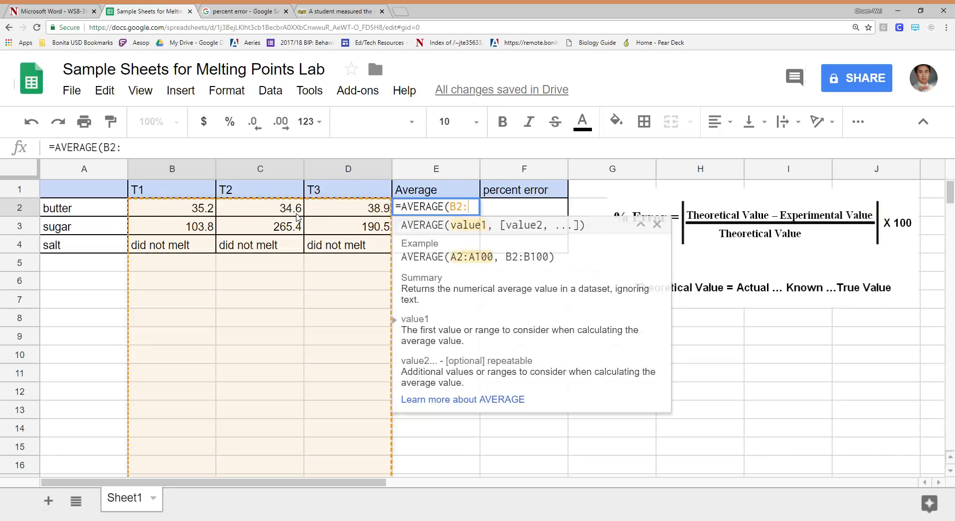
Complete butter's formula in E2 as =AVERAGE(B2:D2) and enter it
click(182, 209)
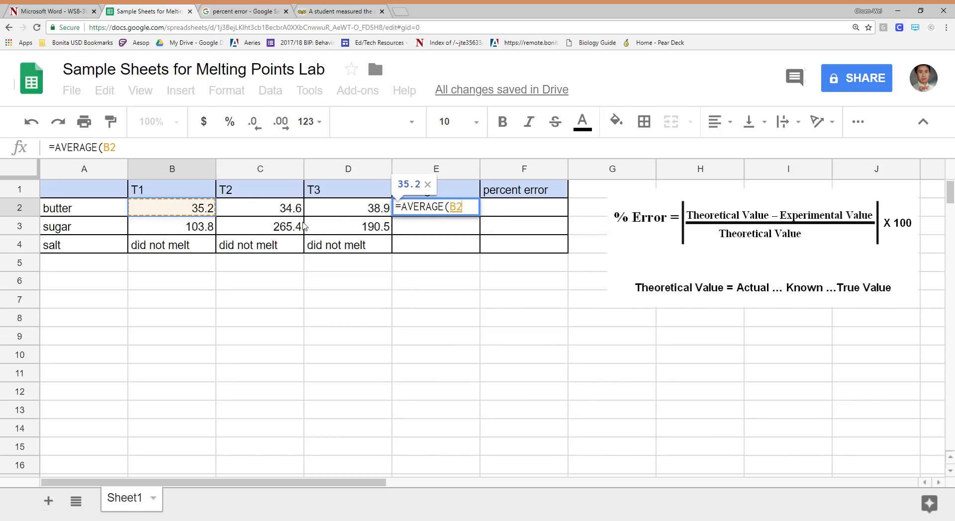
shift+click(356, 212)
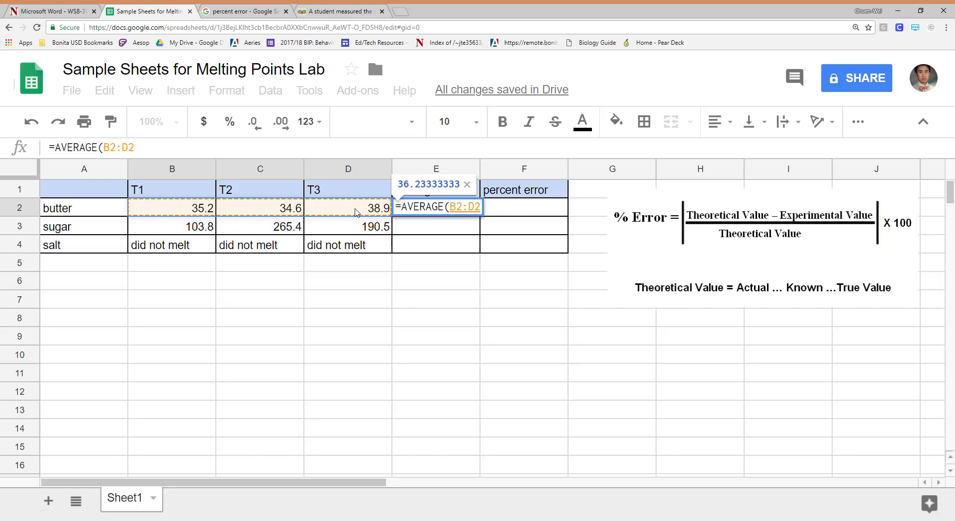
key(BackSpace)
key(BackSpace)
key(BackSpace)
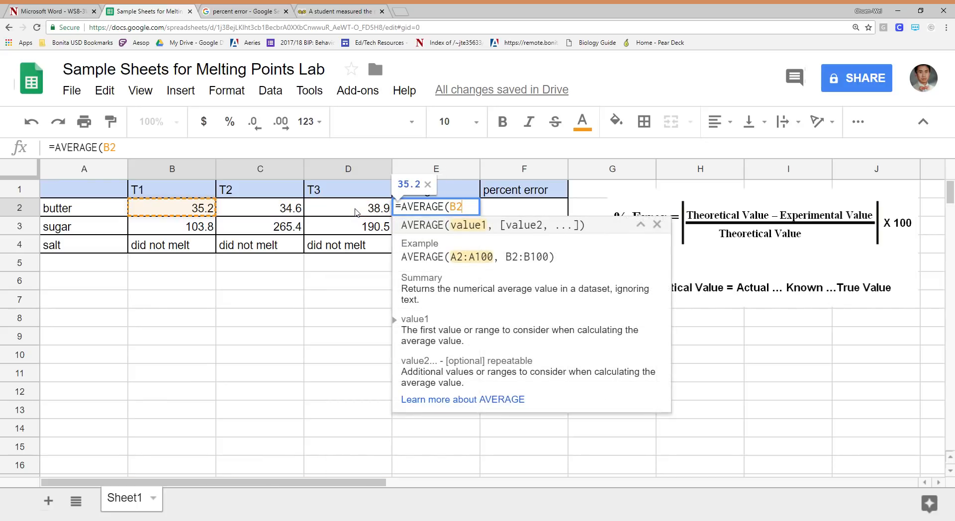
text(:)
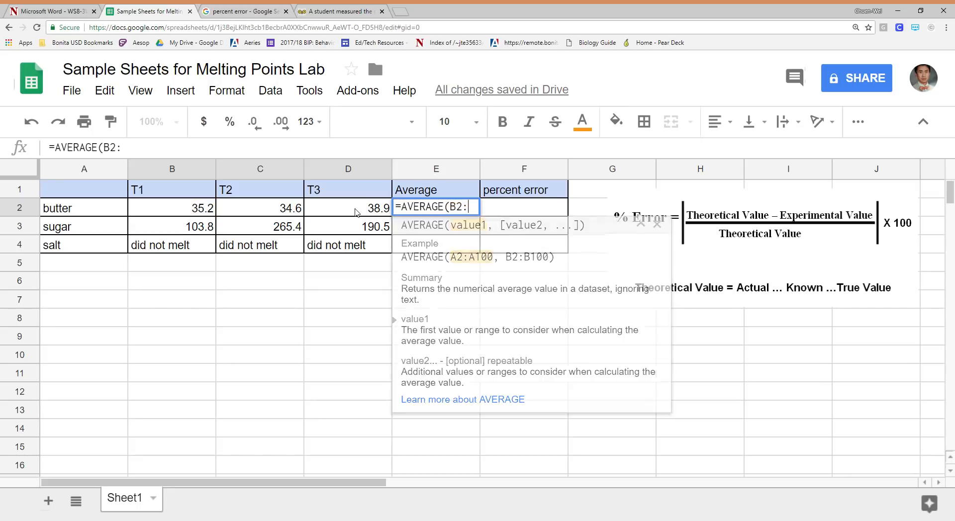
text(d2)
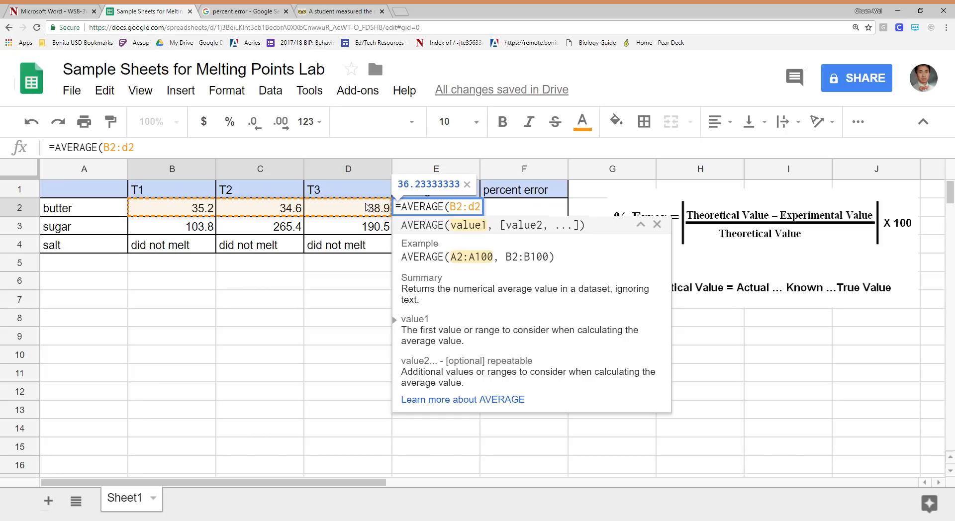
text())
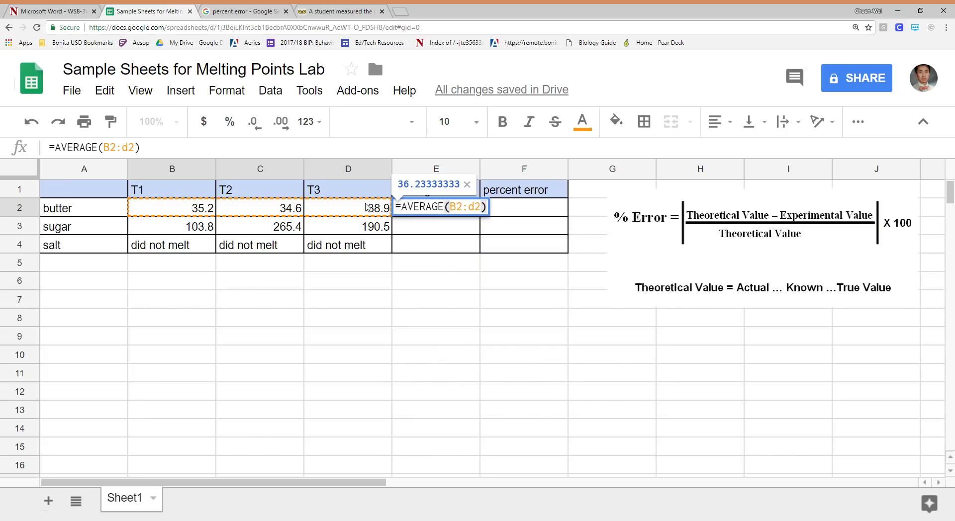
key(Return)
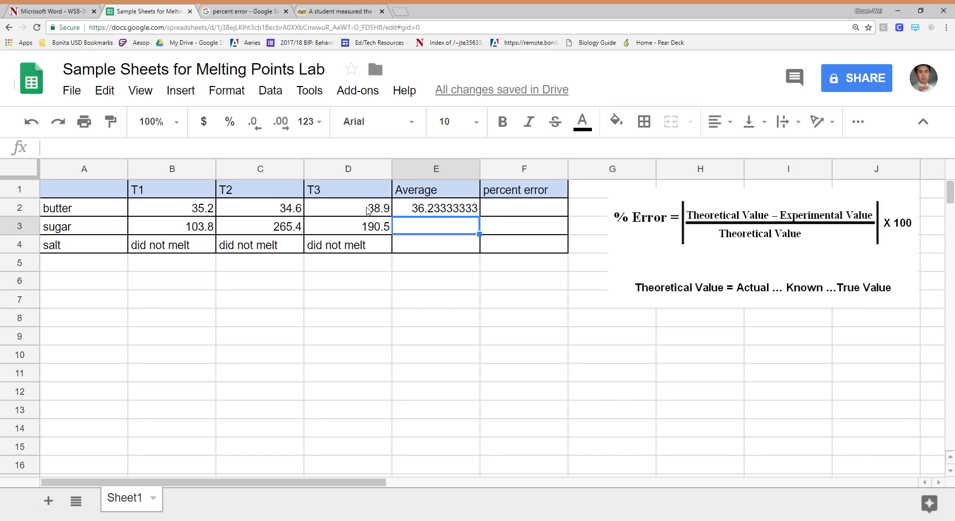
click(201, 225)
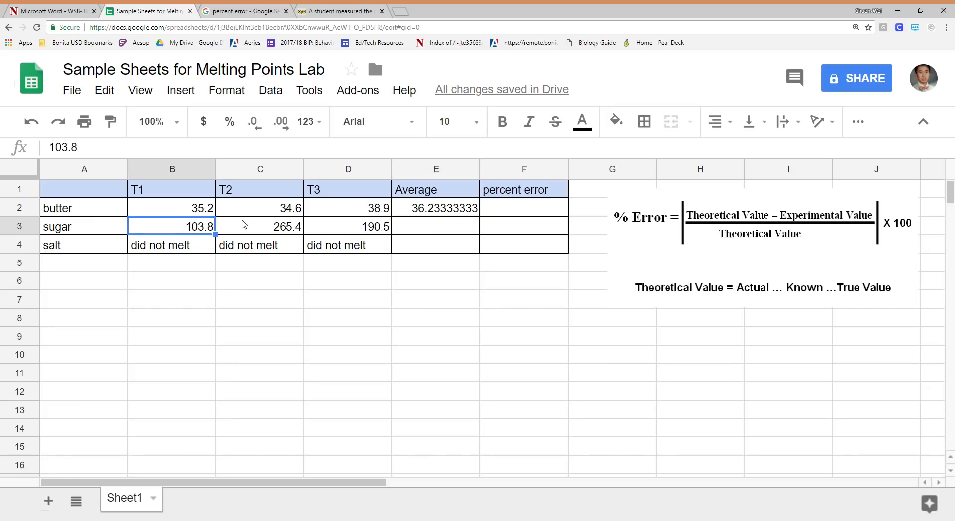
click(245, 222)
click(345, 228)
click(171, 224)
click(287, 228)
click(375, 228)
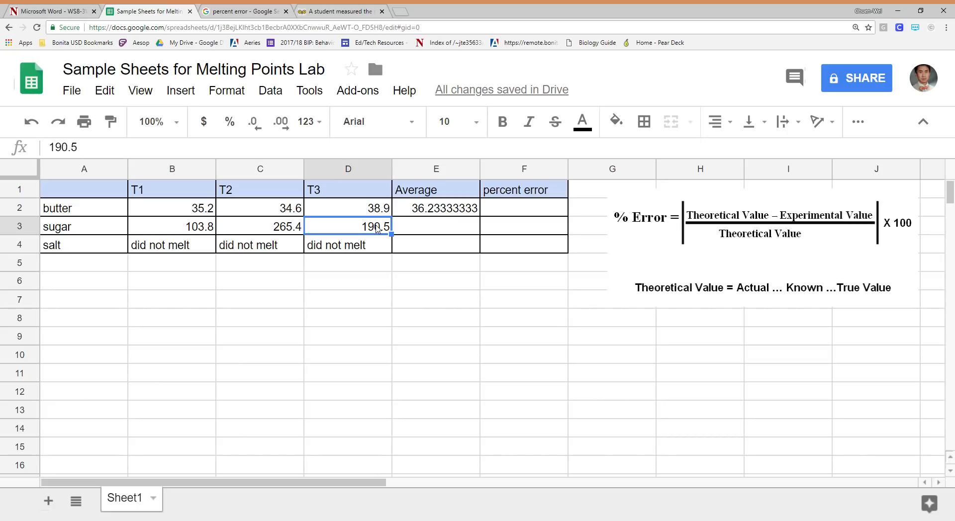
click(421, 229)
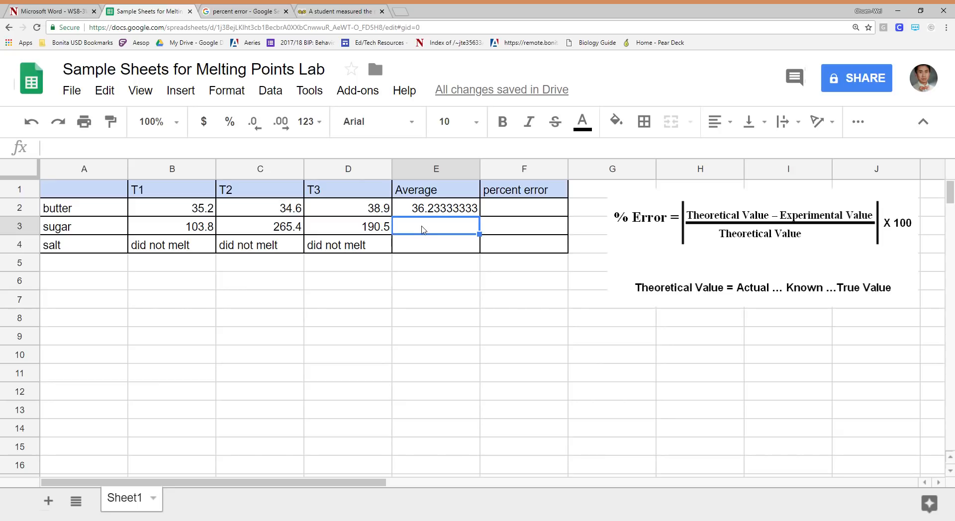
text(=)
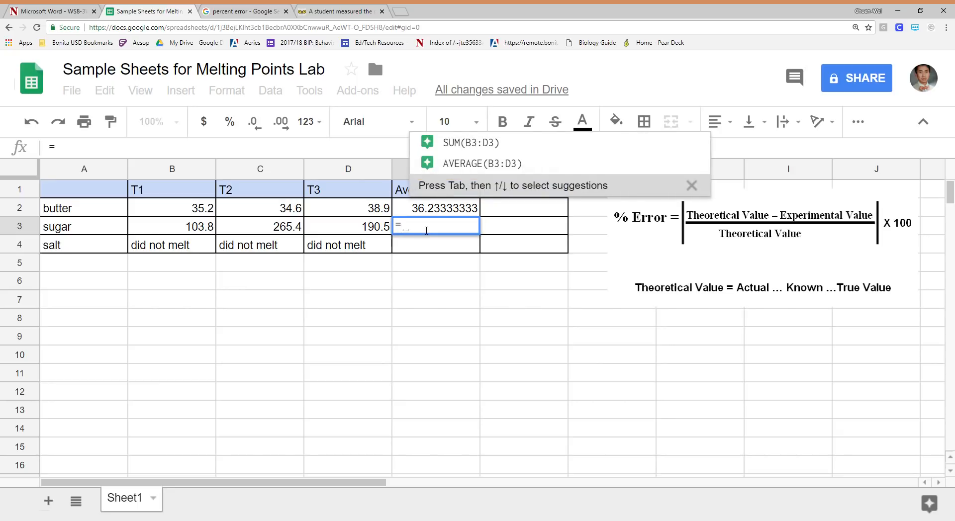
text(aver)
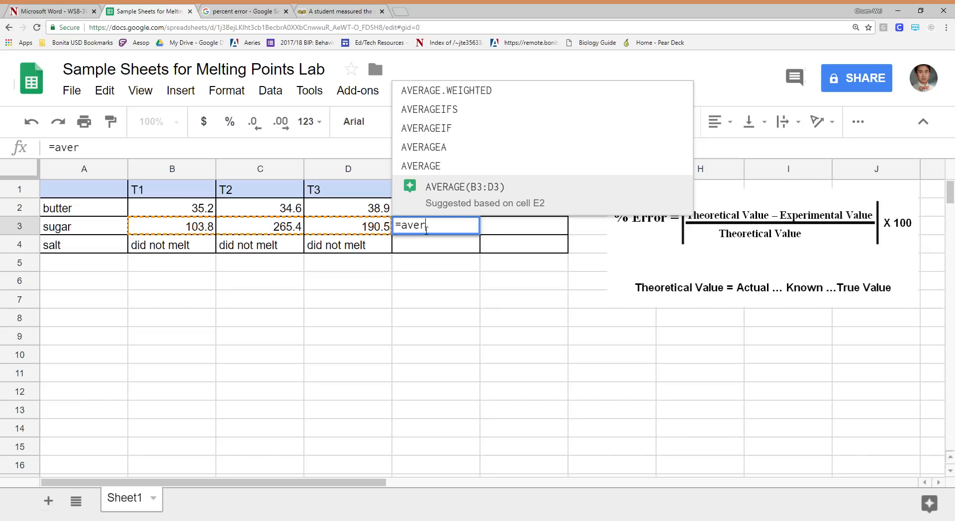
key(BackSpace)
key(BackSpace)
key(BackSpace)
key(BackSpace)
key(BackSpace)
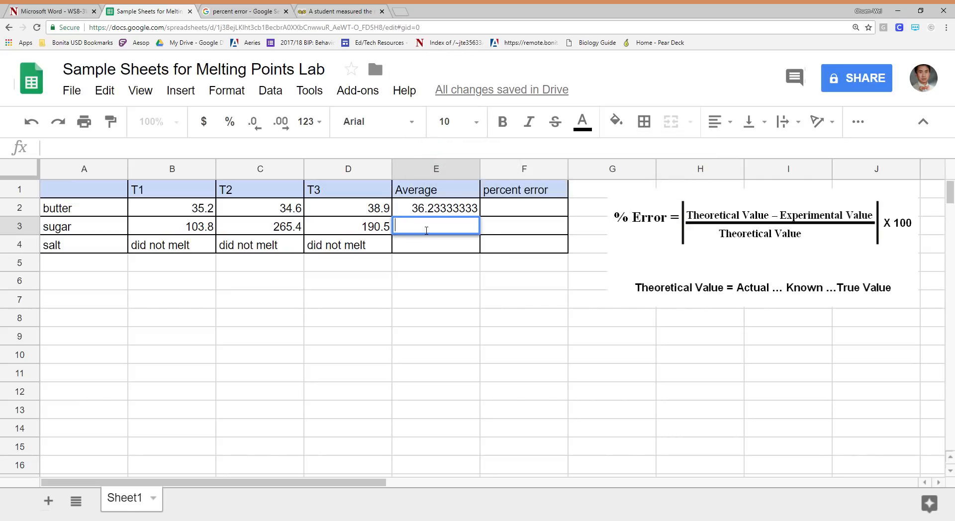
Try filling butter's average formula from E2 down to sugar's cell E3, check the adapted formula, and clear E3
click(435, 269)
click(440, 203)
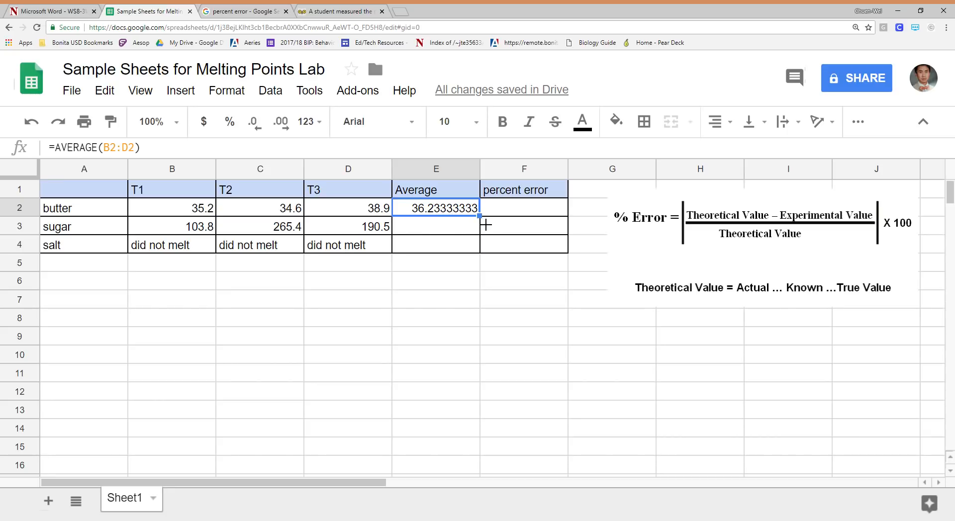
drag(479, 216, 476, 235)
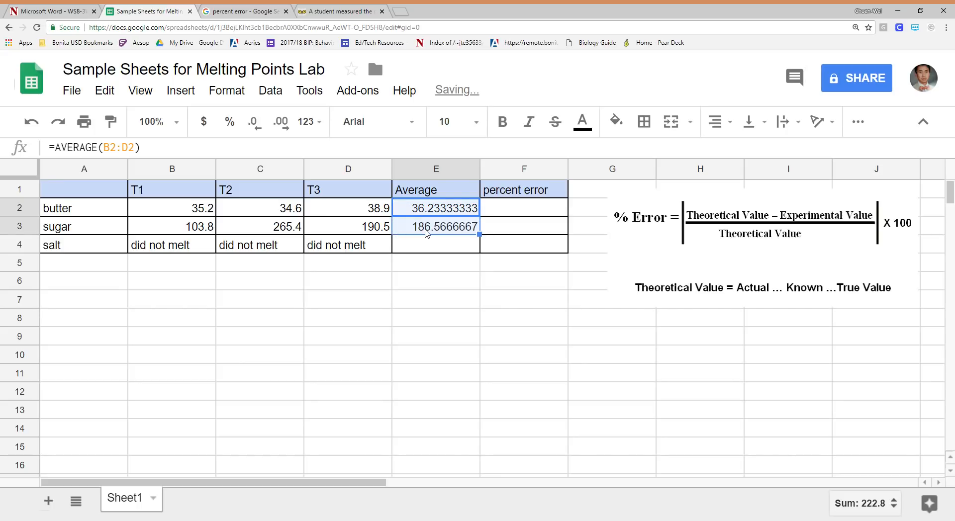
click(435, 279)
click(430, 231)
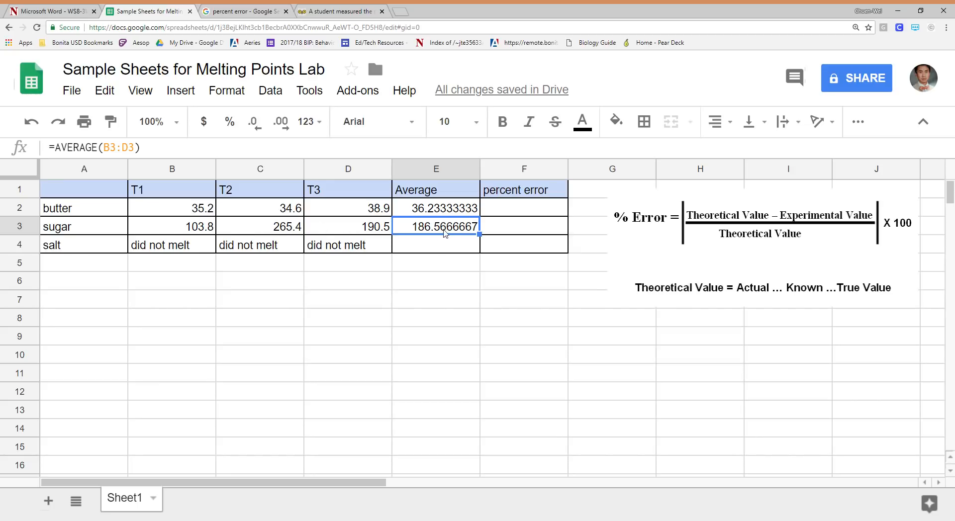
click(494, 214)
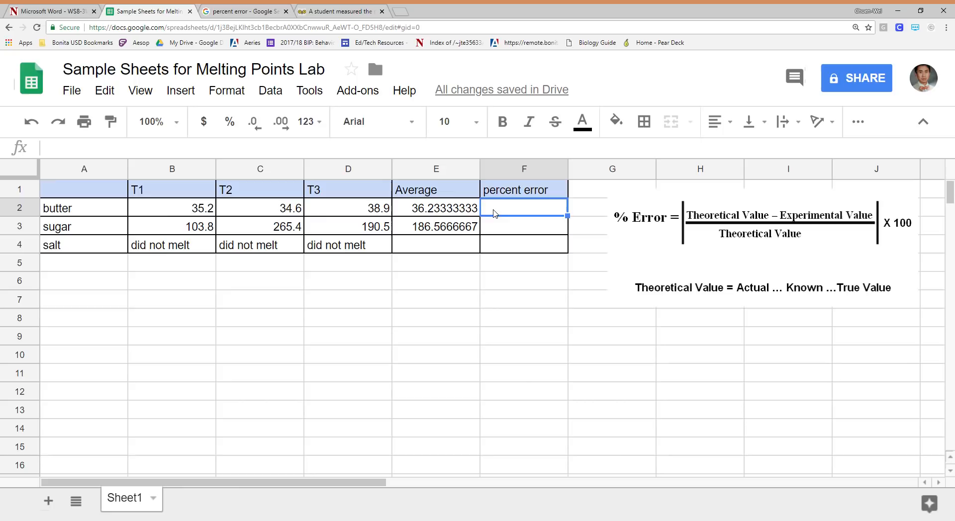
click(459, 232)
key(Delete)
Repeat the fill-down of the average formula from E2 to E3 and empty E3 again
key(Up)
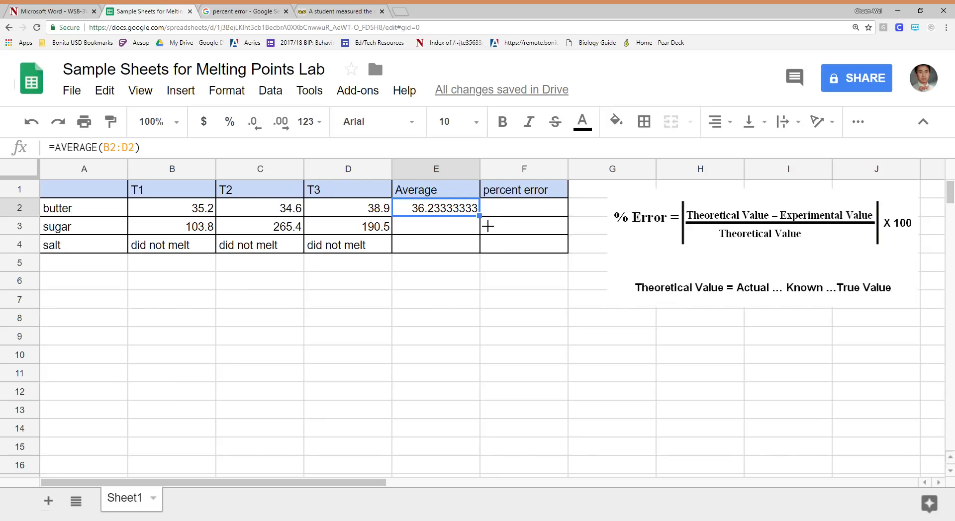
mouse_move(478, 216)
mouse_down()
mouse_move(487, 236)
mouse_move(481, 231)
mouse_up()
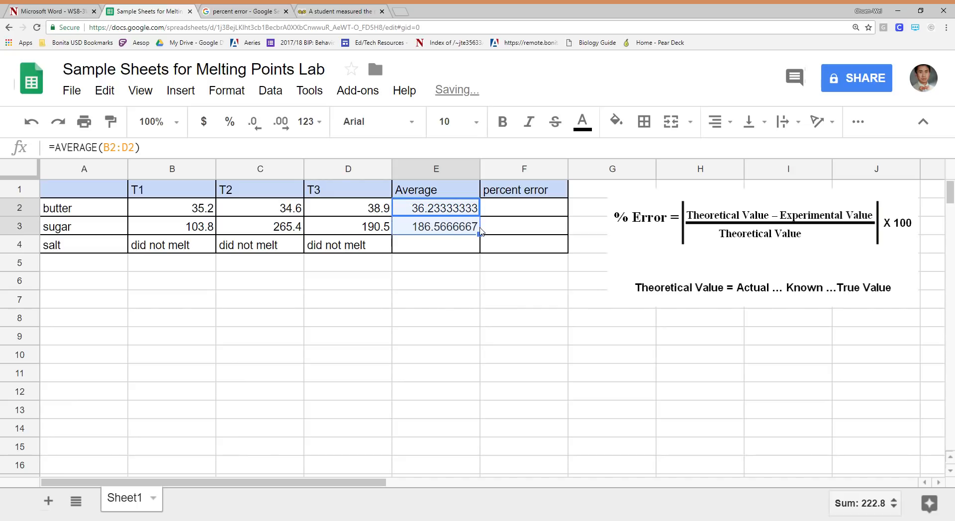
click(501, 270)
click(472, 211)
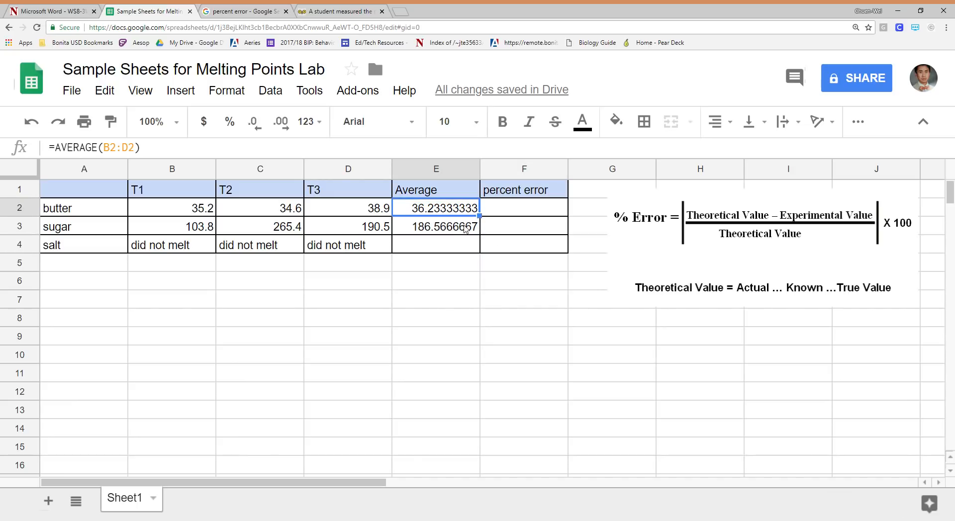
key(Down)
key(Delete)
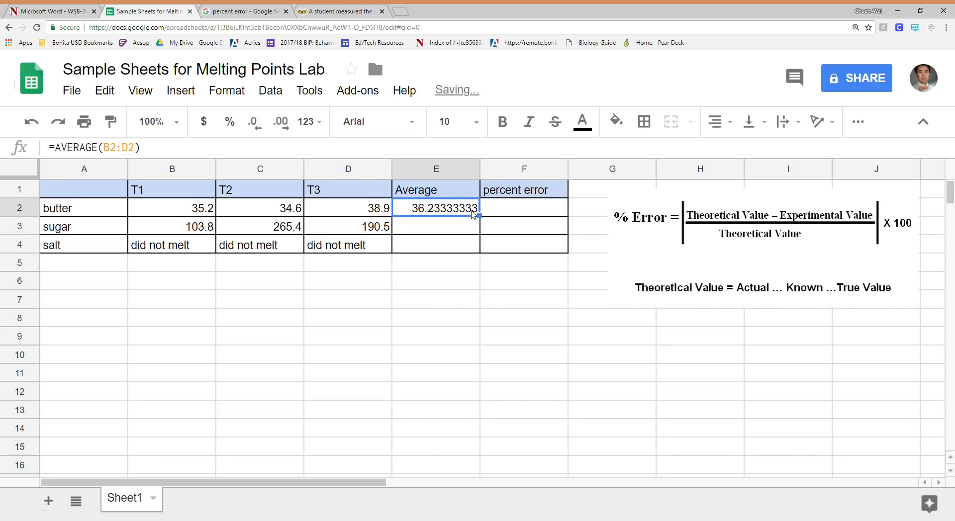
Copy butter's average formula from E2 and paste it into sugar's Average cell E3
click(472, 213)
key(ctrl+c)
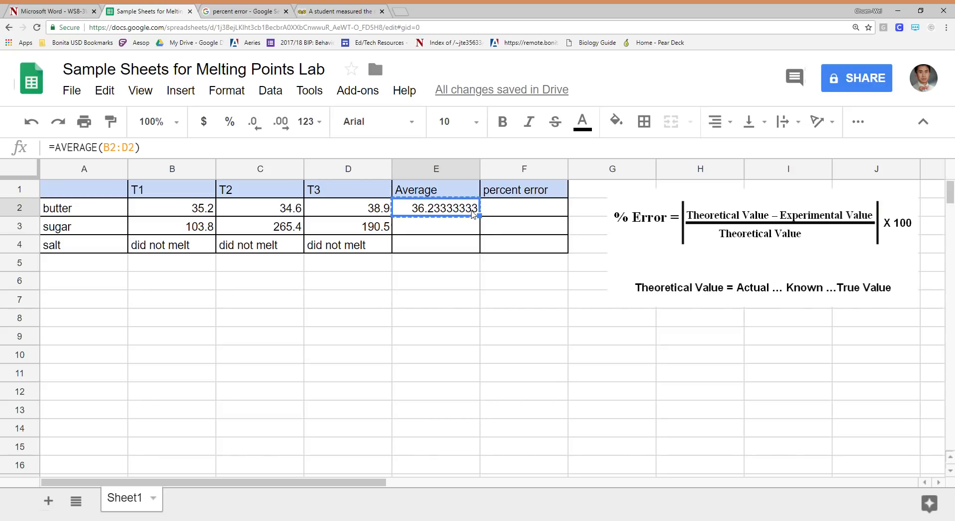
click(459, 232)
key(ctrl+v)
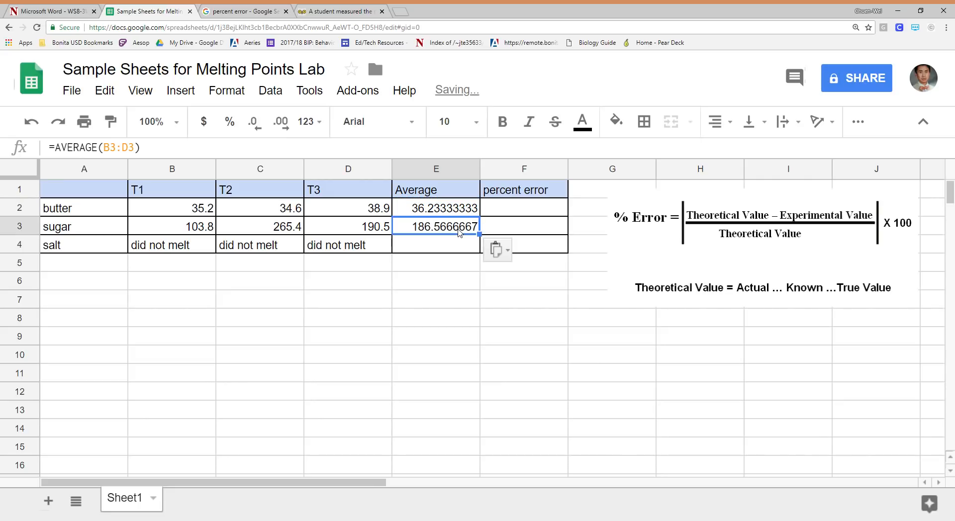
Enter "na" as salt's average in E4
click(459, 246)
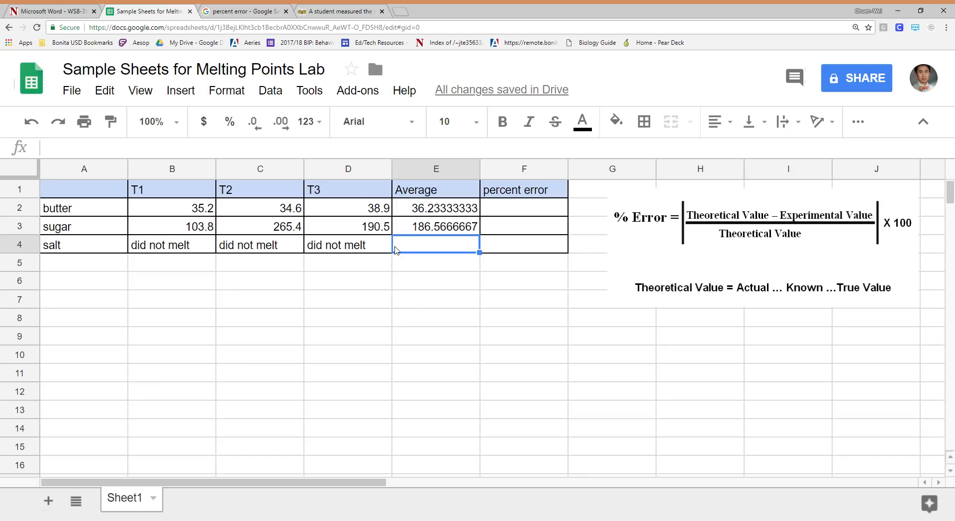
text(na)
key(Return)
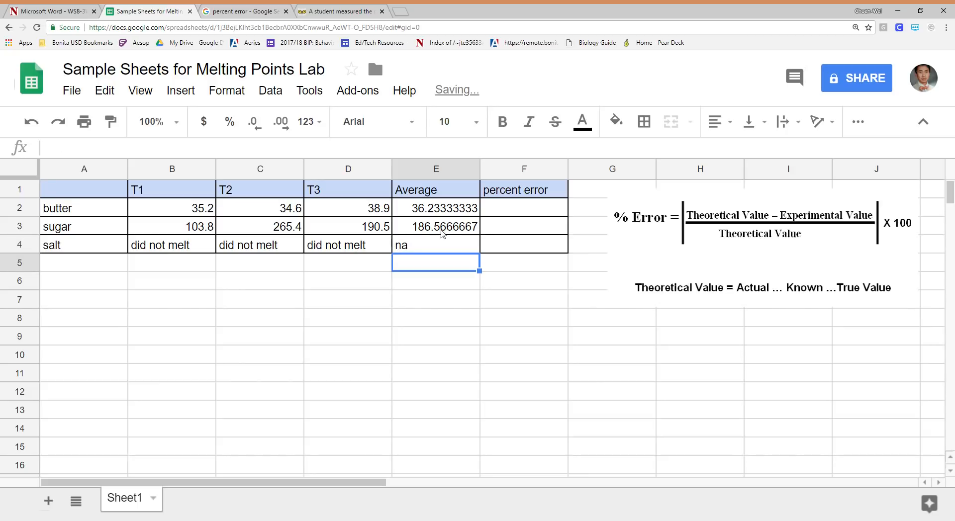
Apply the Number format with two decimals to the butter and sugar averages in E2:E3
drag(454, 204, 456, 230)
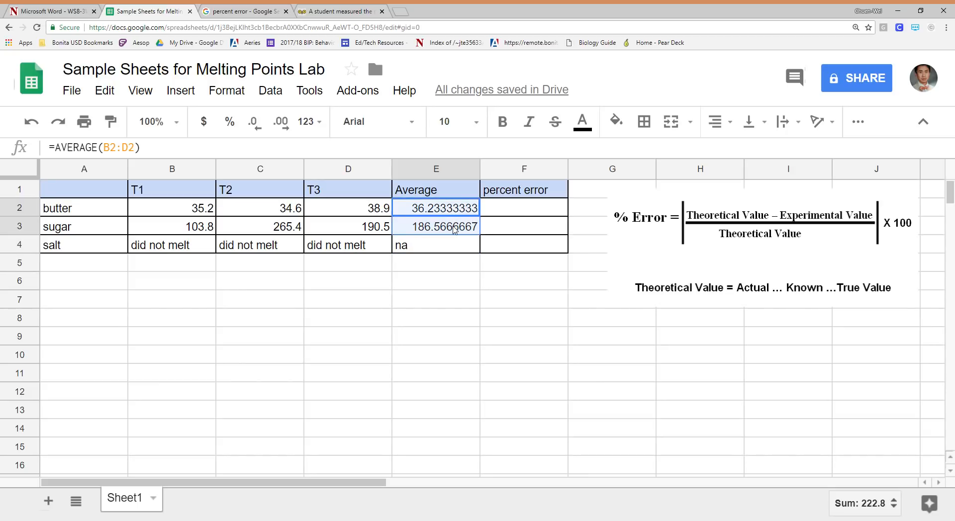
click(310, 124)
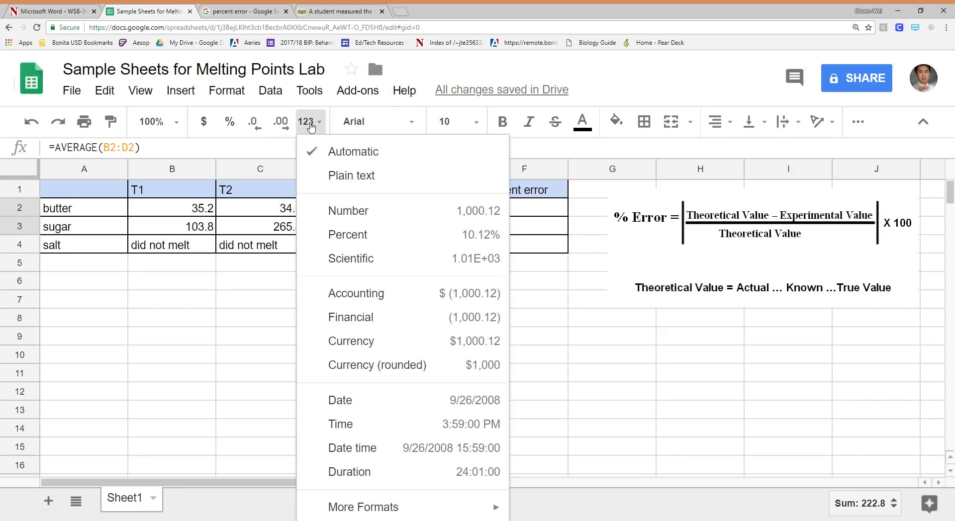
click(367, 211)
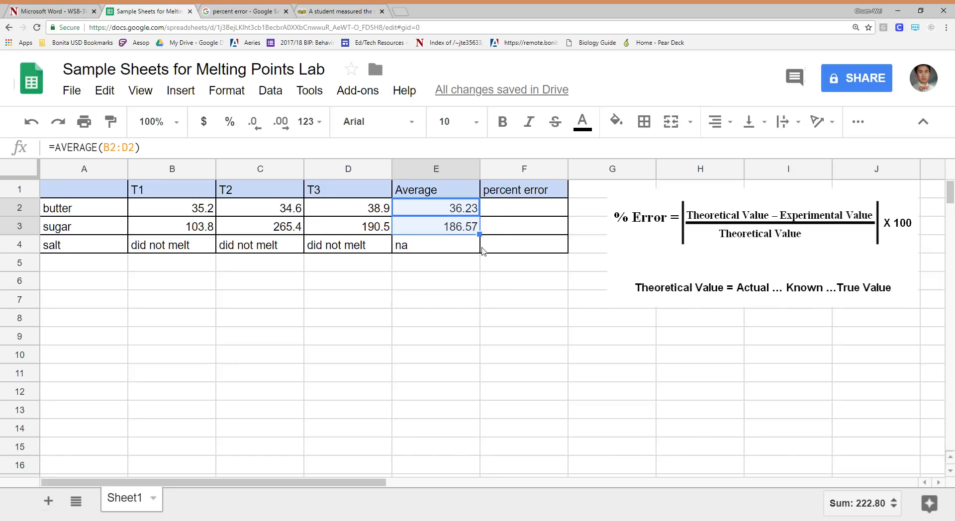
Move the percent error formula image over to column H so that column G is free
click(466, 229)
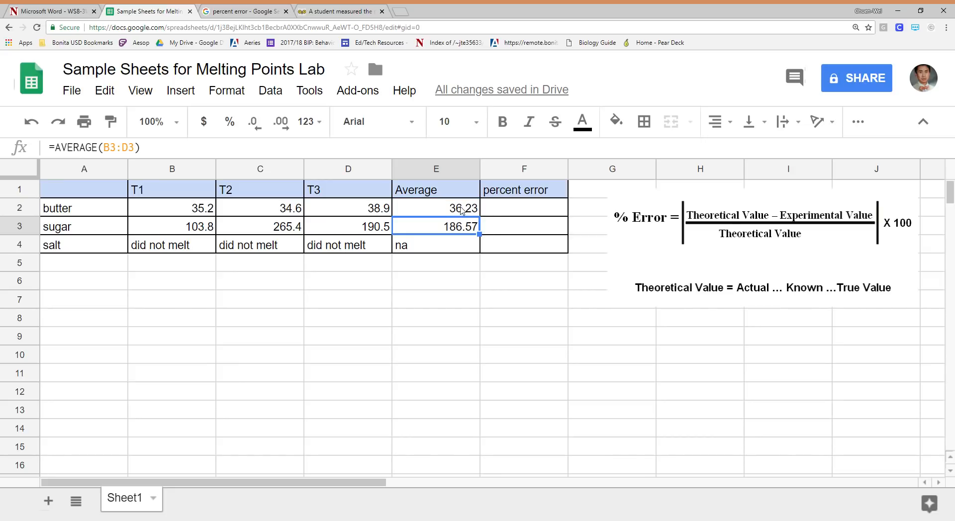
click(461, 210)
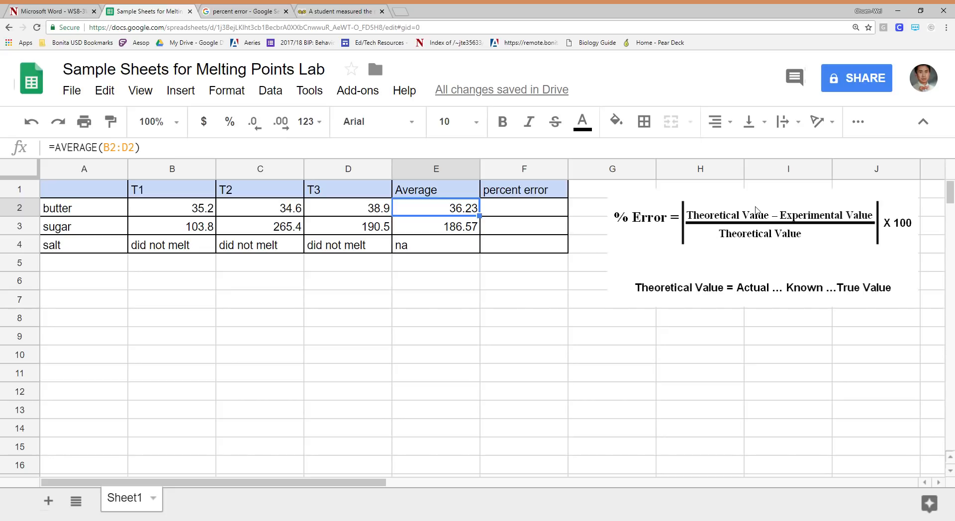
click(769, 233)
drag(766, 232, 852, 227)
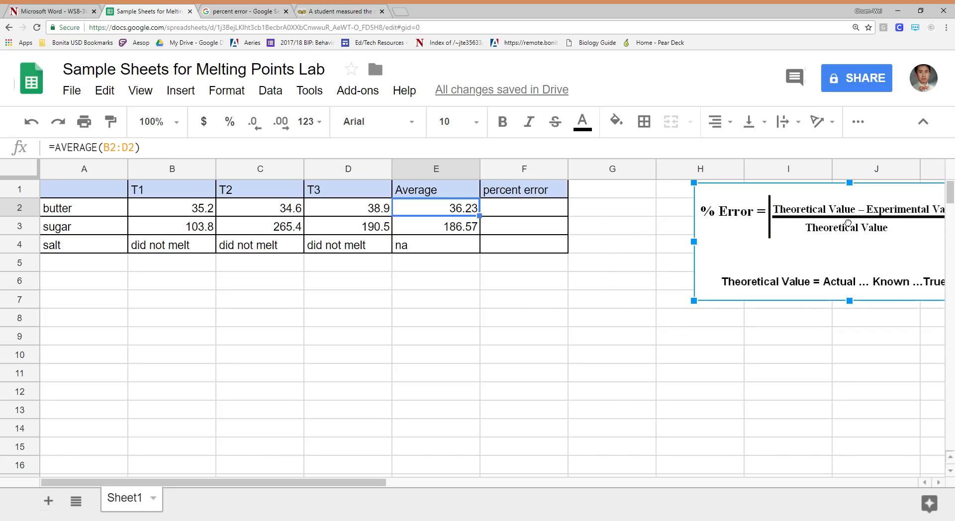
Add a "theoretical" column in G with 35 for butter and 185 for sugar
click(605, 213)
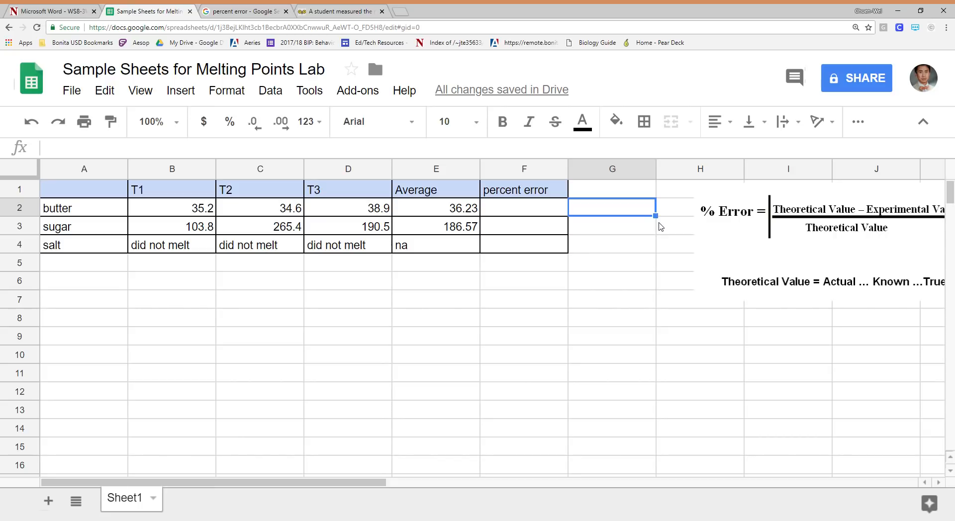
text(35)
key(Up)
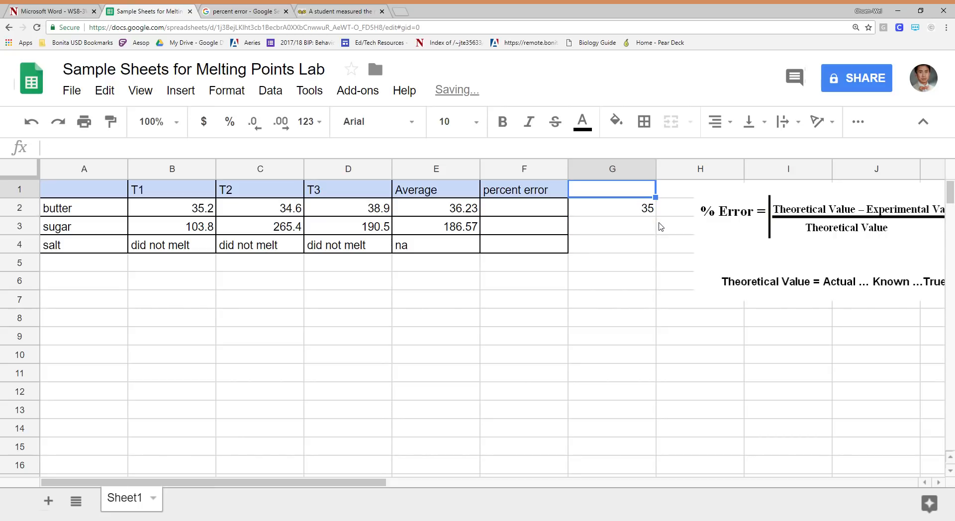
text(the)
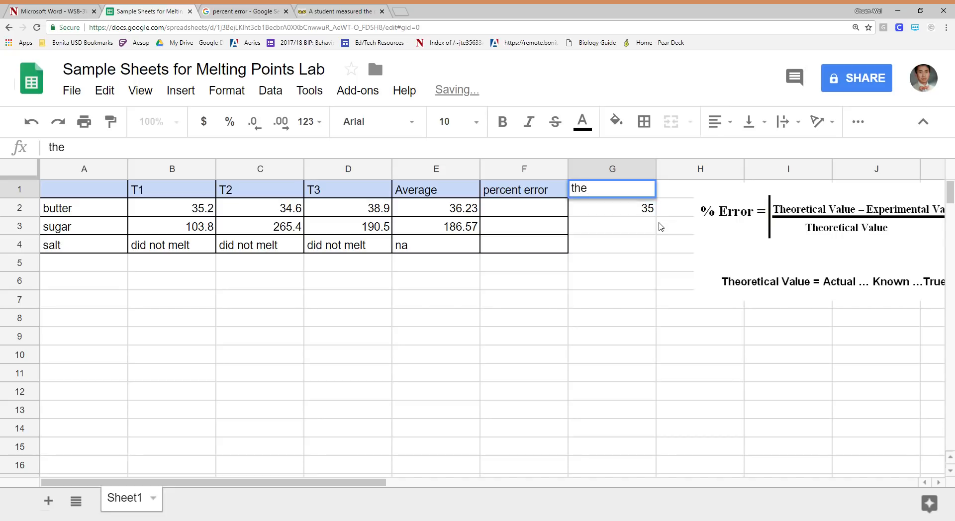
text(oretical)
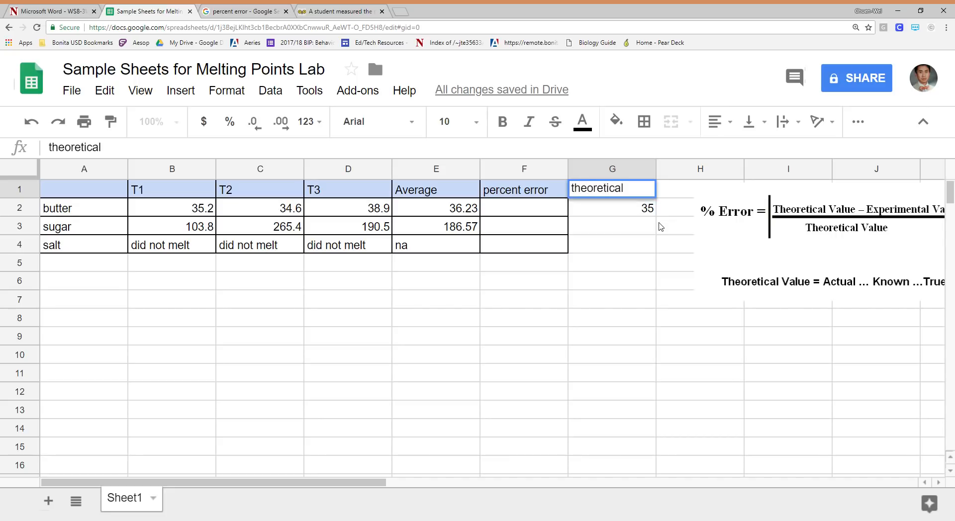
key(Return)
key(Return)
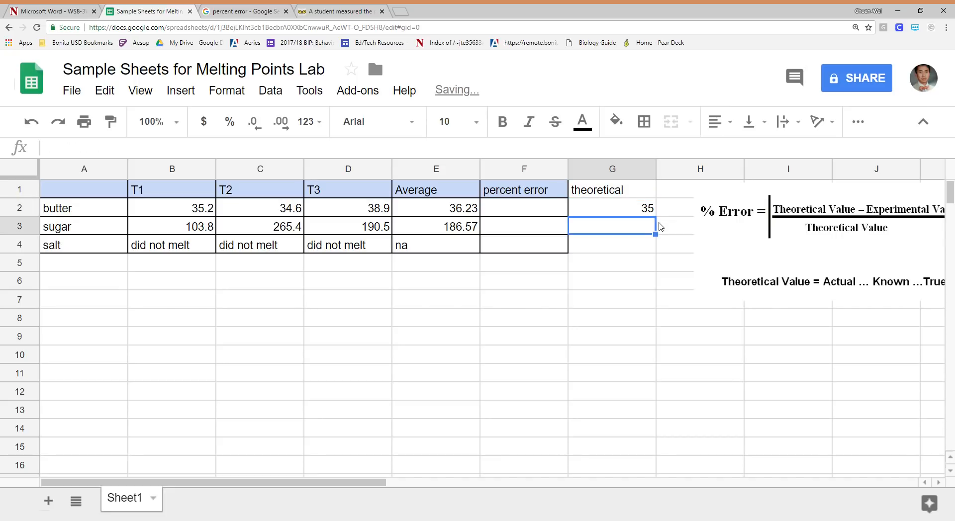
text(185)
key(Return)
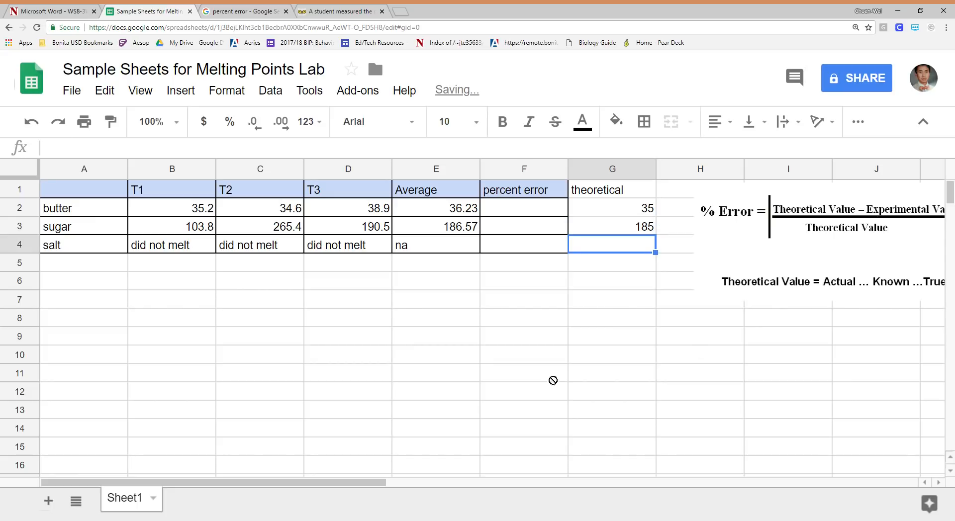
Move the percent error formula image below the table, across columns B to F
click(848, 233)
drag(848, 233, 243, 338)
click(615, 323)
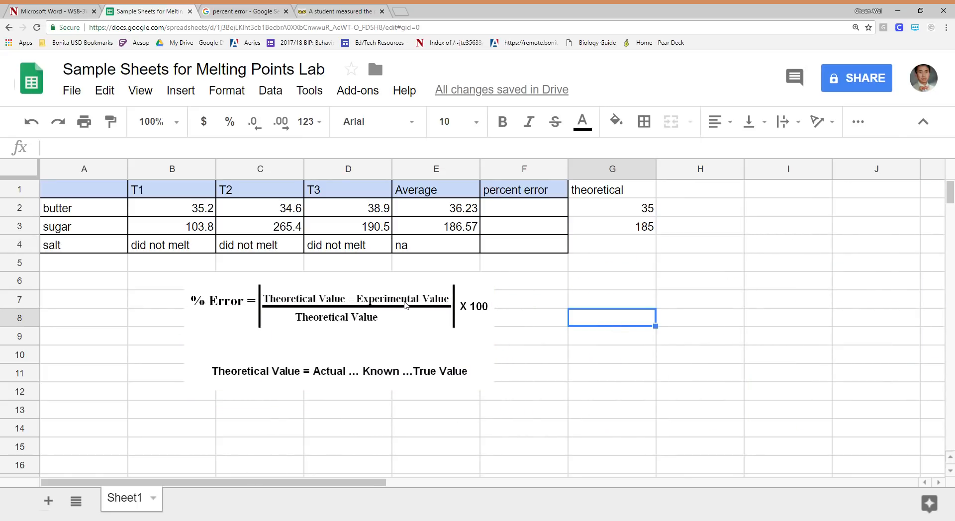
Rename the Average header in E1 as "Average/experimental" and widen column E to fit it
click(433, 193)
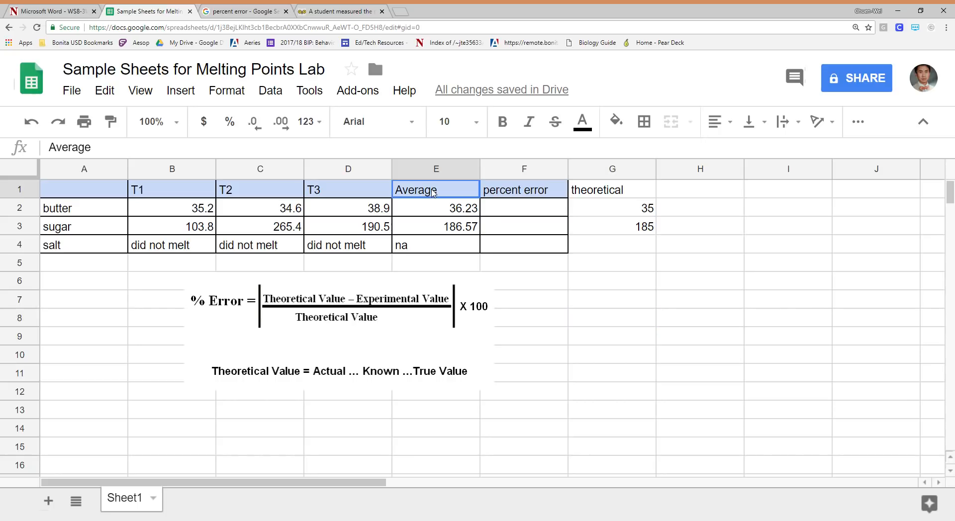
click(244, 150)
text(/ep)
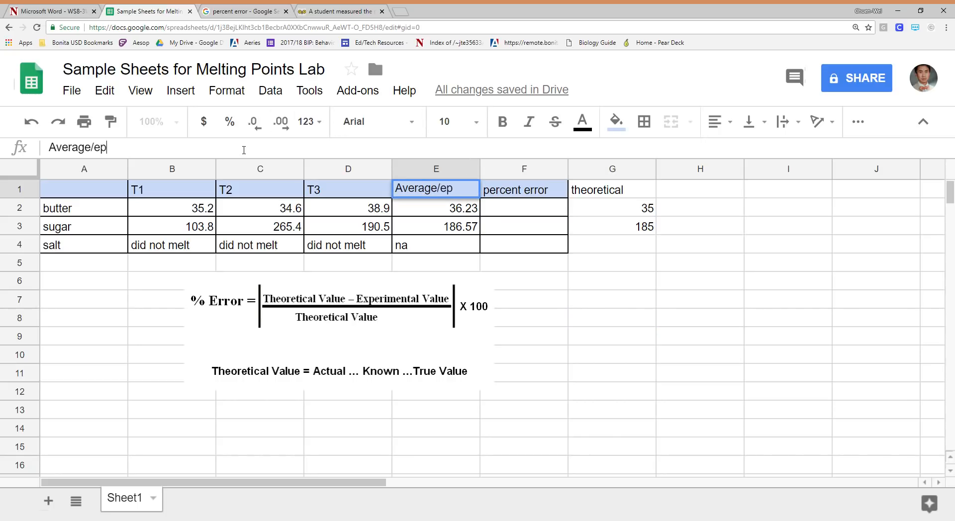
key(BackSpace)
text(xperim)
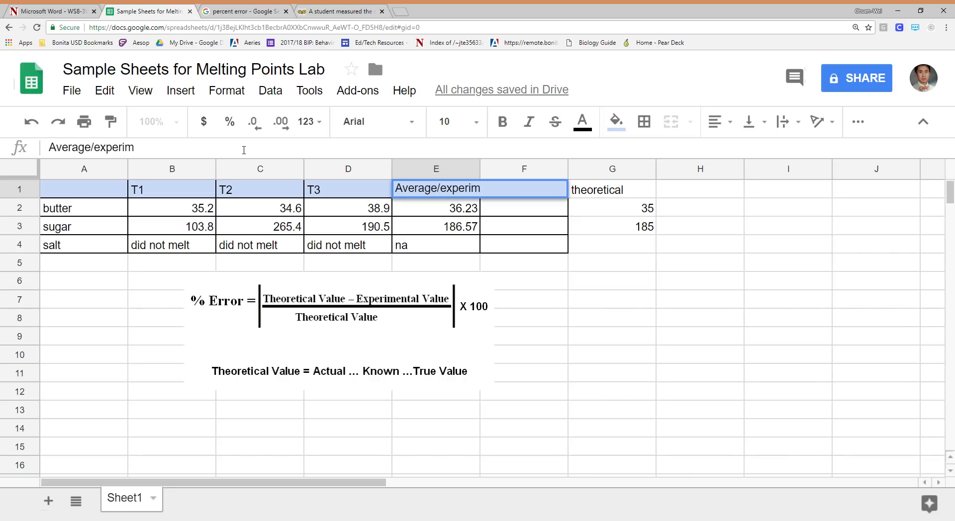
text(eta)
key(BackSpace)
key(BackSpace)
text(ntal)
click(551, 321)
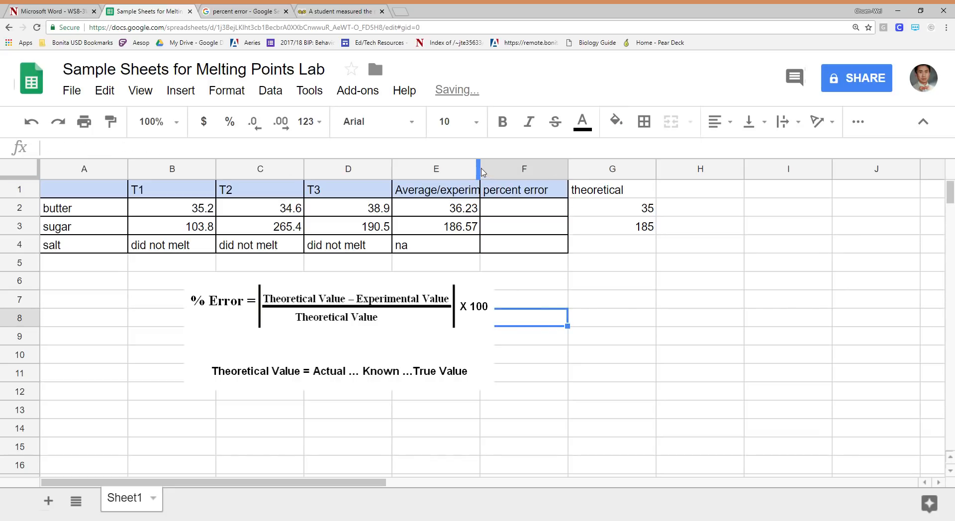
drag(480, 172, 554, 171)
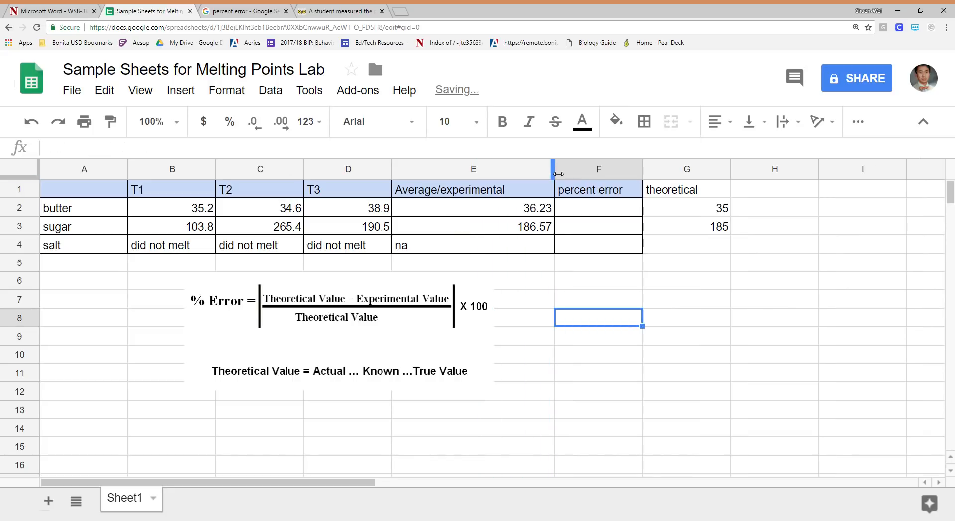
Begin butter's percent error formula in F2 as =(G2-E2)/G2, using the theoretical and experimental cells
click(685, 194)
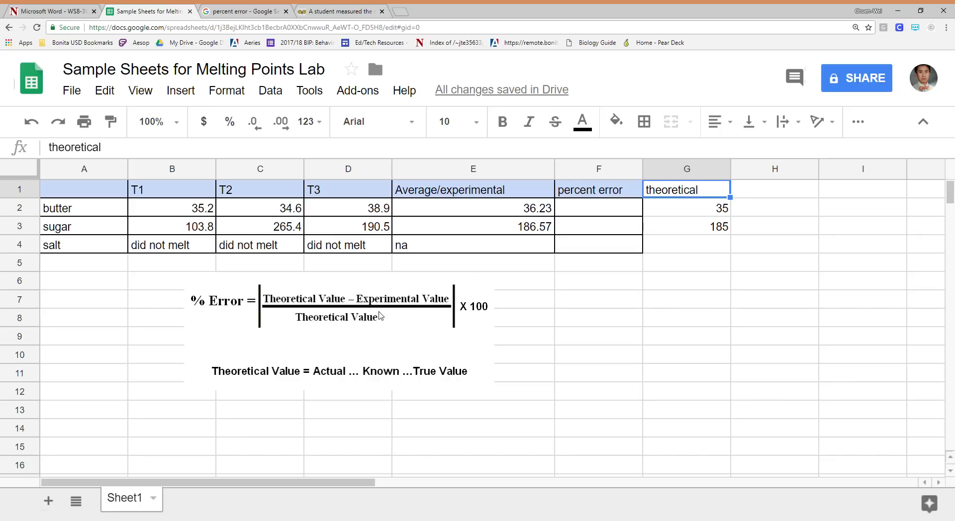
click(593, 209)
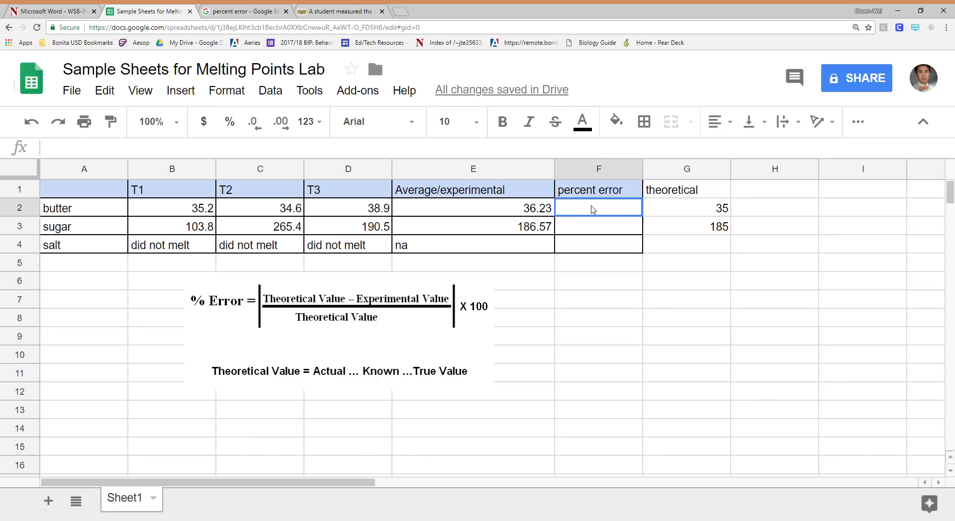
text(=)
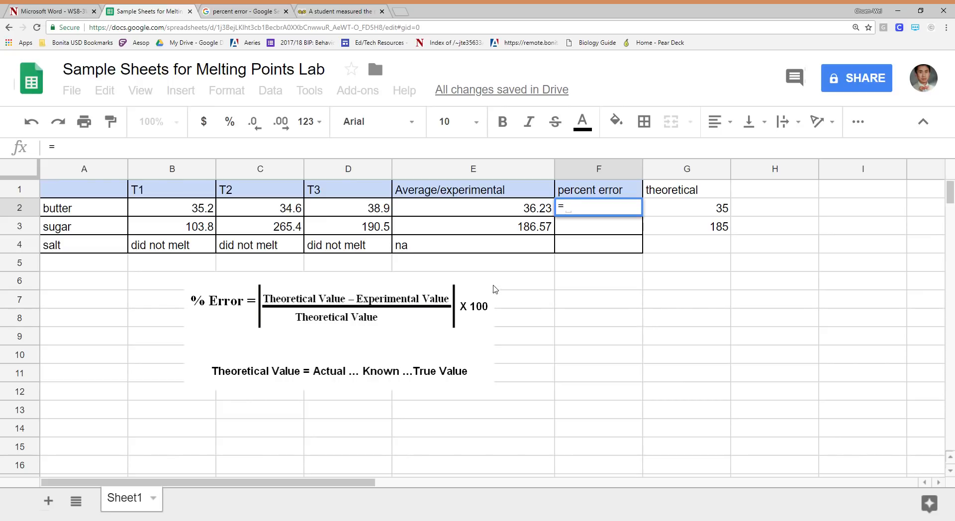
text(()
click(725, 210)
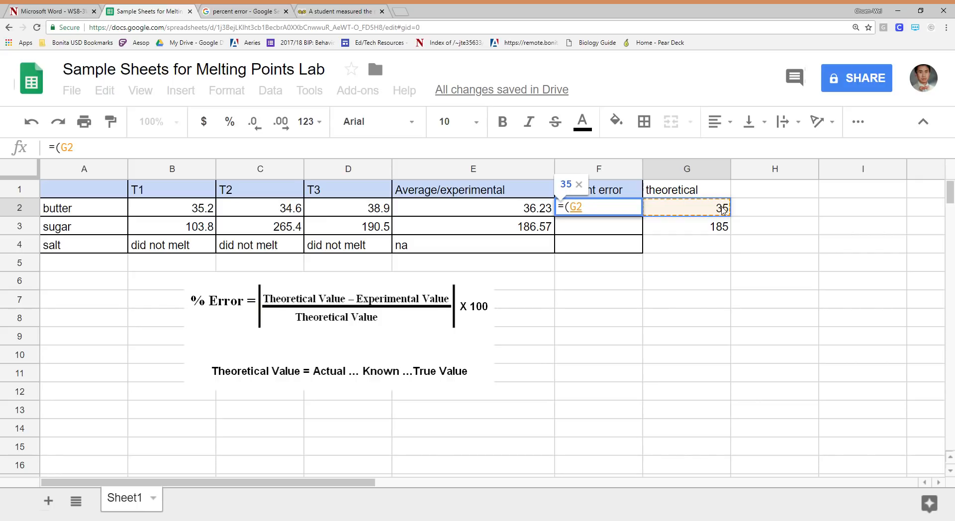
text(-)
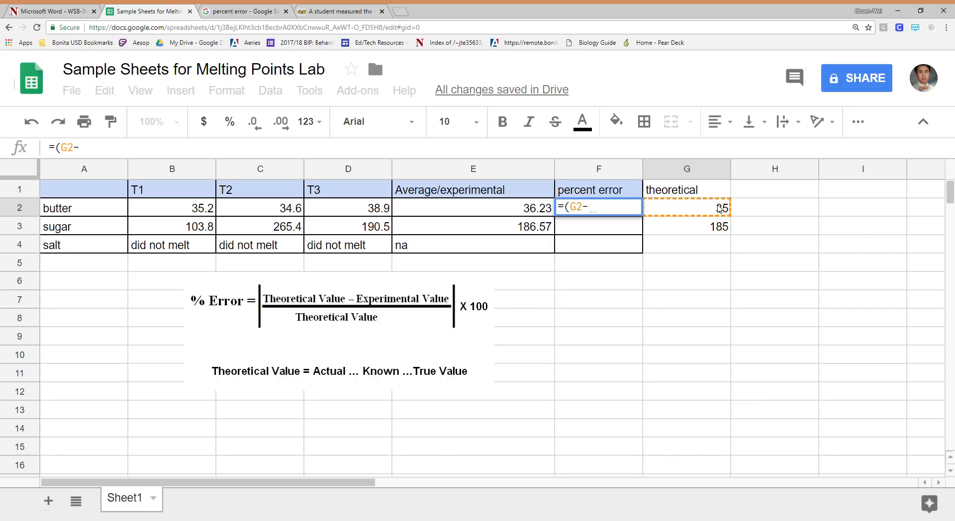
click(483, 209)
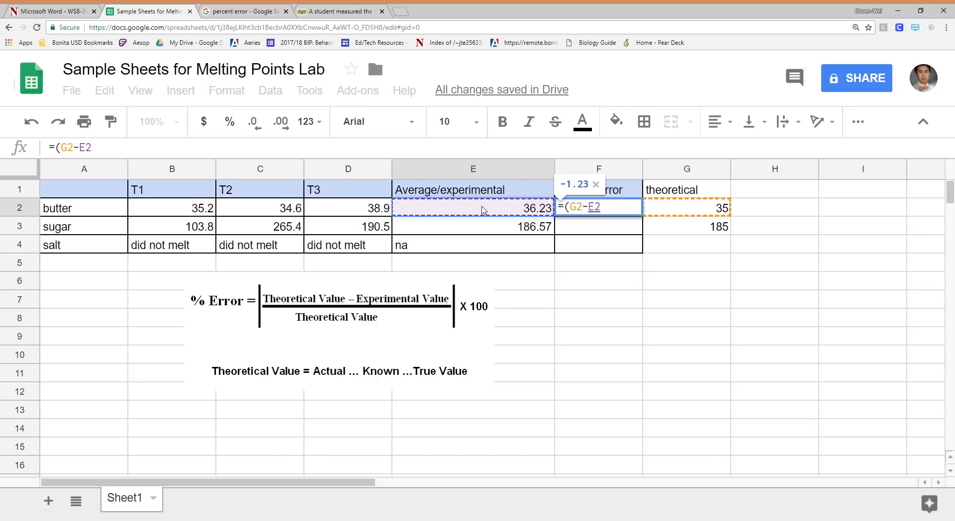
text())
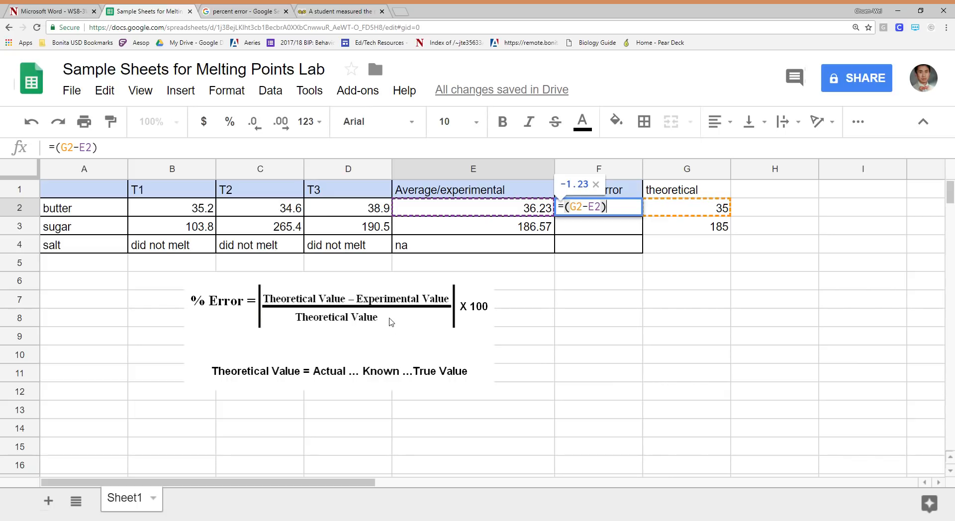
text(/)
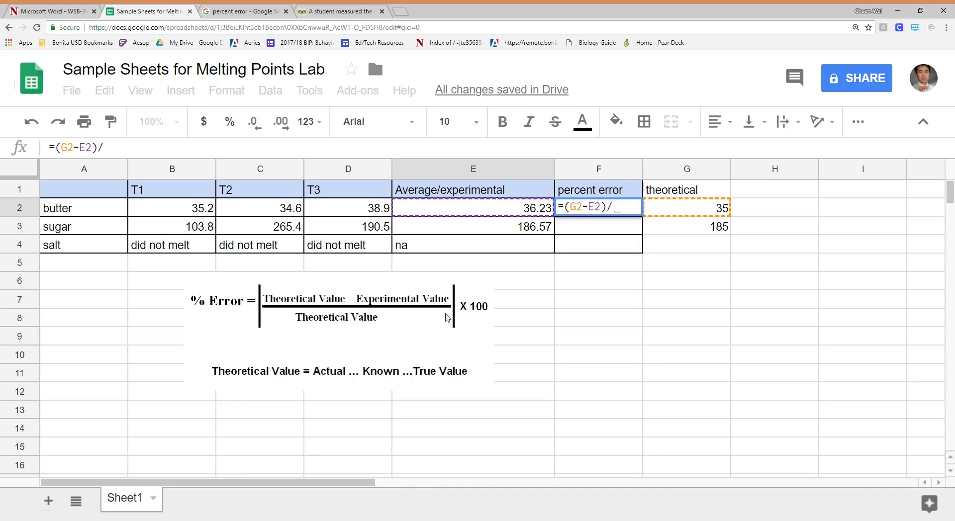
click(714, 213)
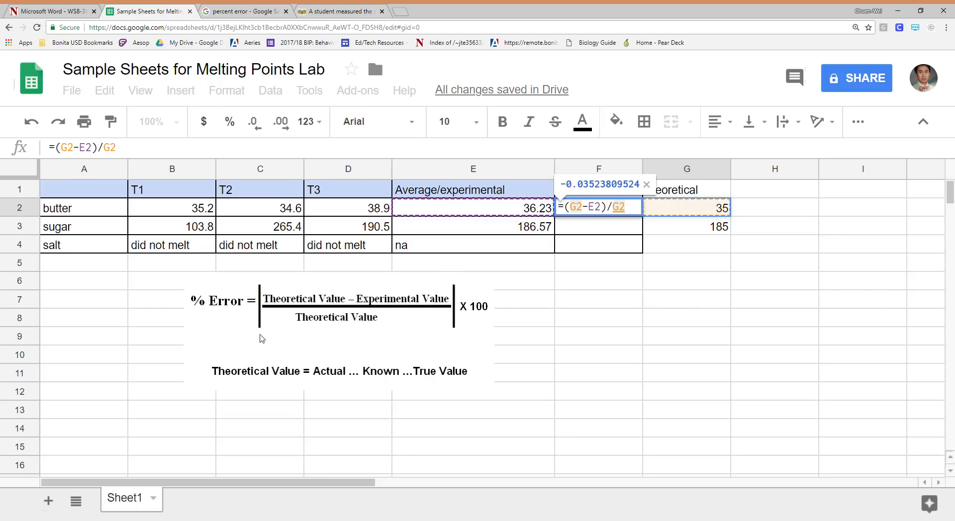
Wrap the expression in F2 in the absolute value function, giving =ABS((G2-E2)/G2)
text())
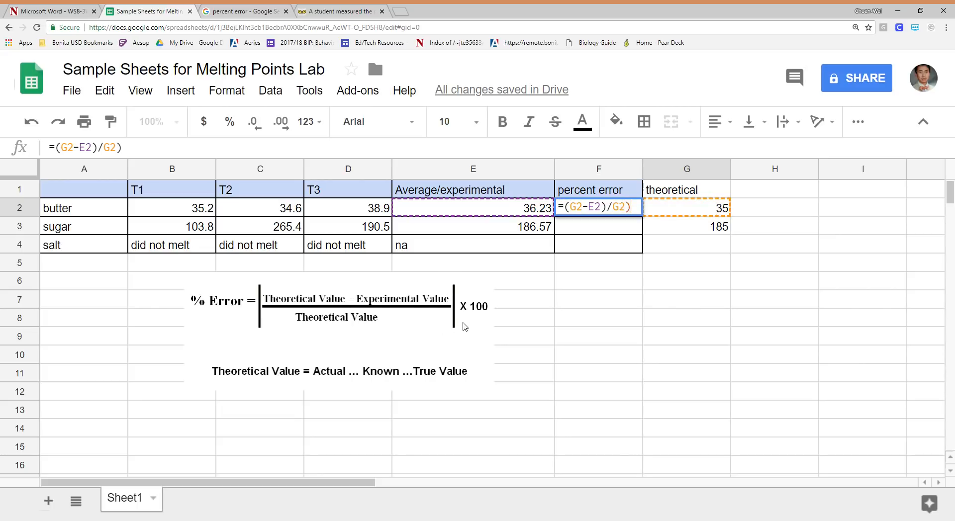
click(568, 210)
text(()
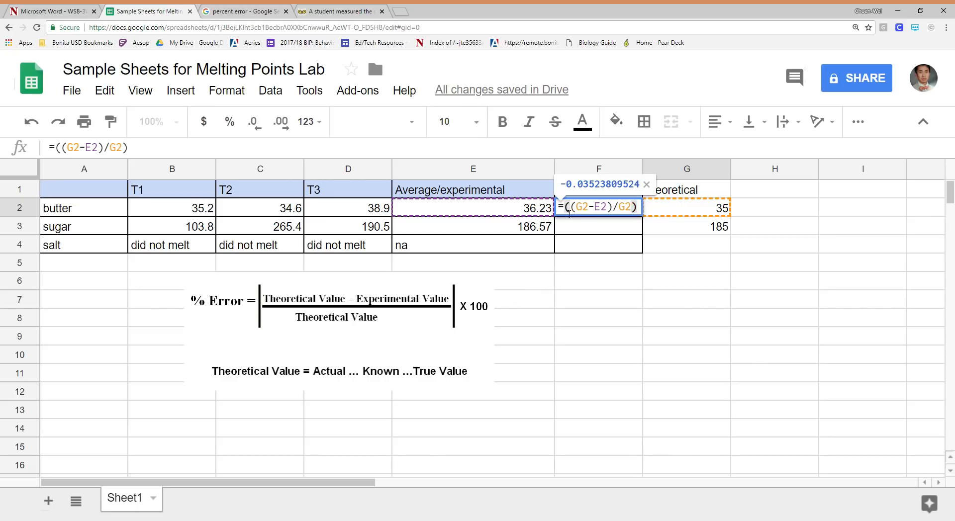
key(Left)
text(abs)
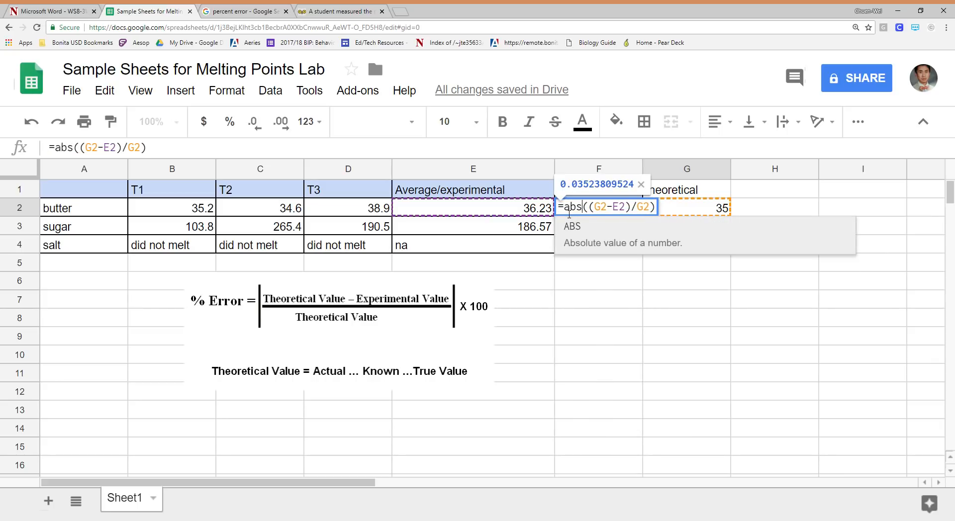
click(620, 240)
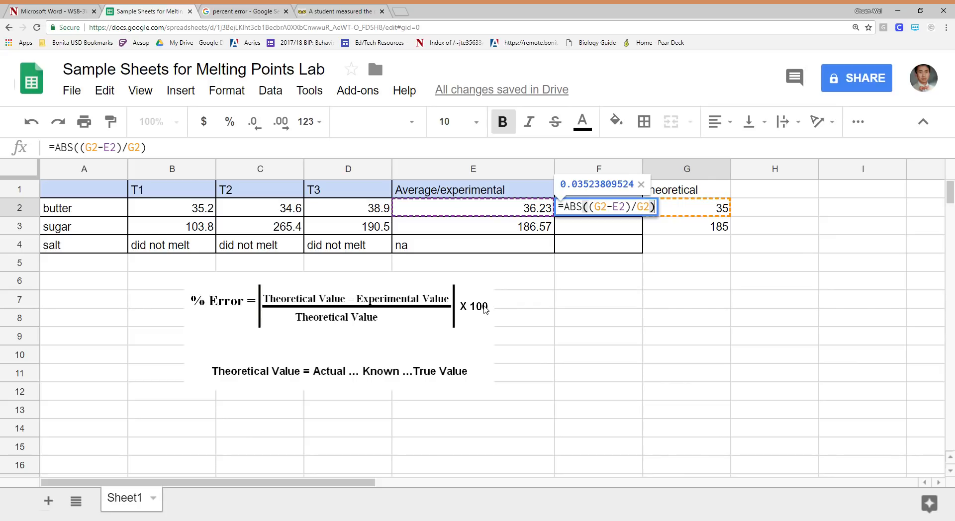
Multiply the absolute value in F2 by 100 and enter the formula
text(8)
key(BackSpace)
text(*)
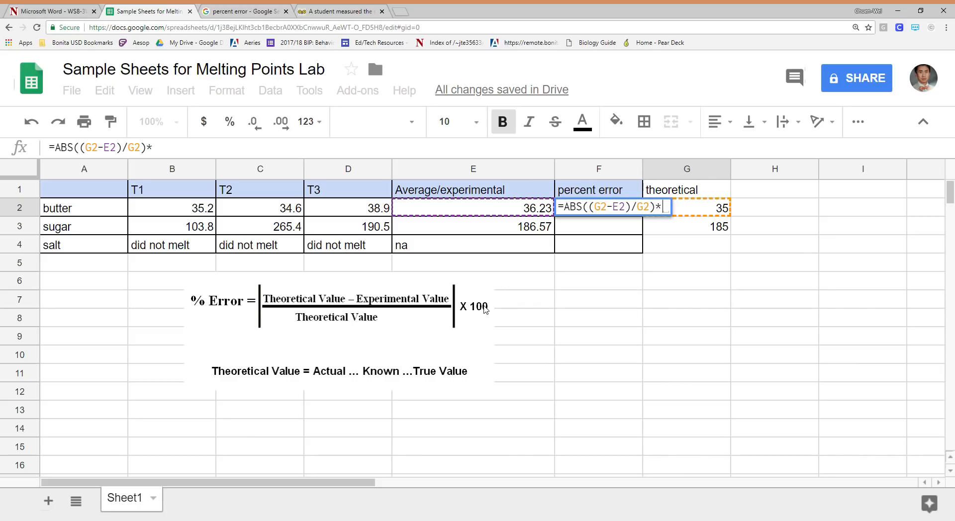
text(100)
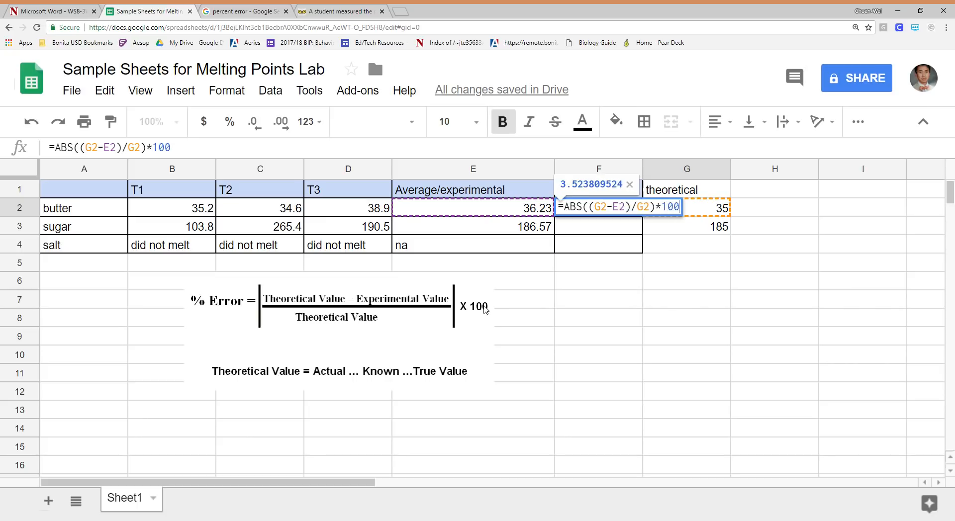
key(Return)
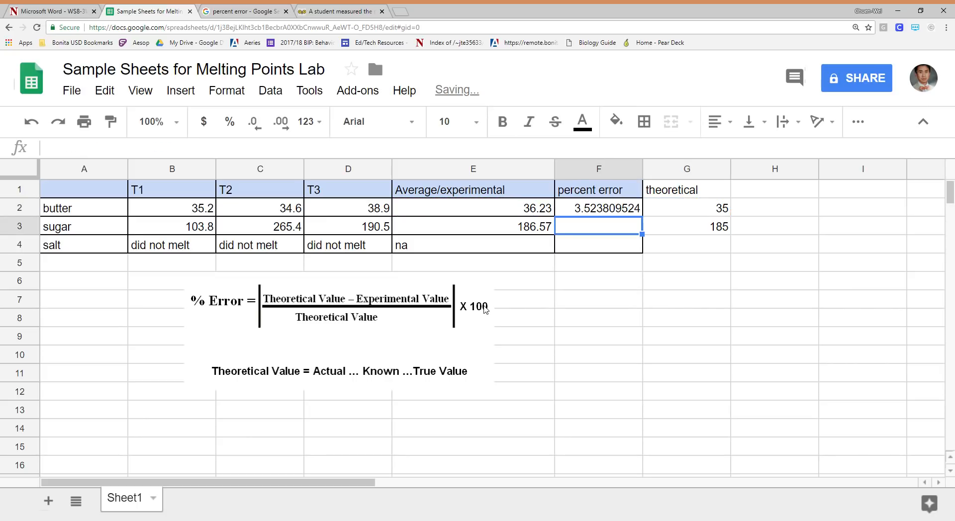
Fill butter's percent error formula from F2 down to sugar's cell F3
click(610, 211)
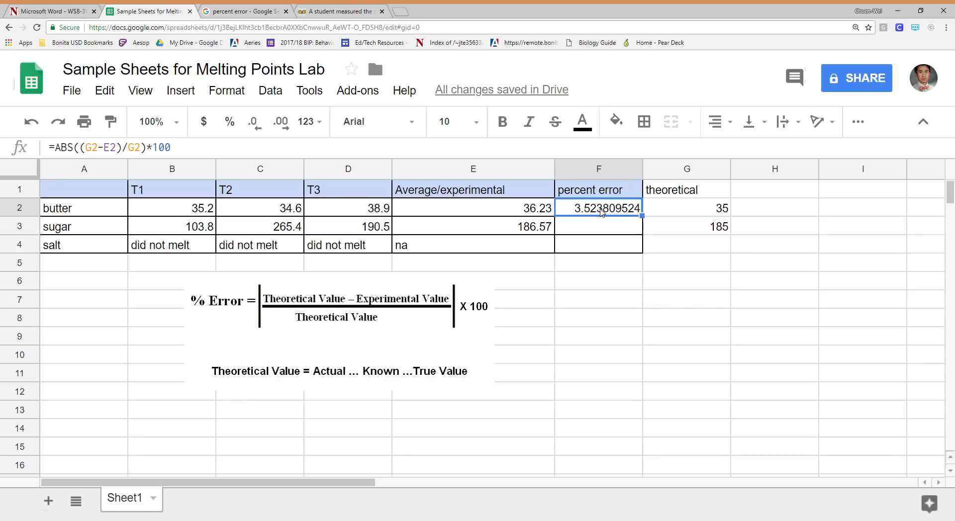
drag(641, 215, 647, 239)
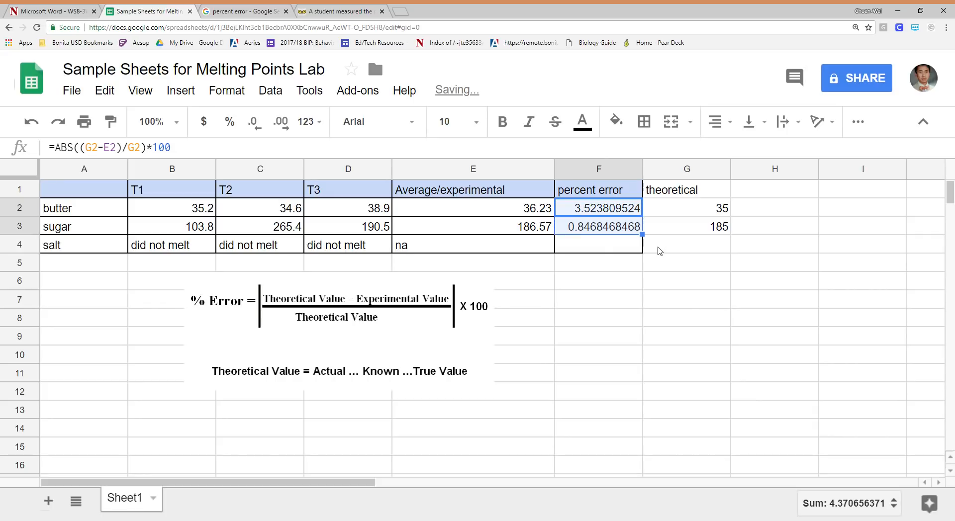
click(661, 251)
Compare the percent error formulas of sugar in F3 and butter in F2
click(600, 227)
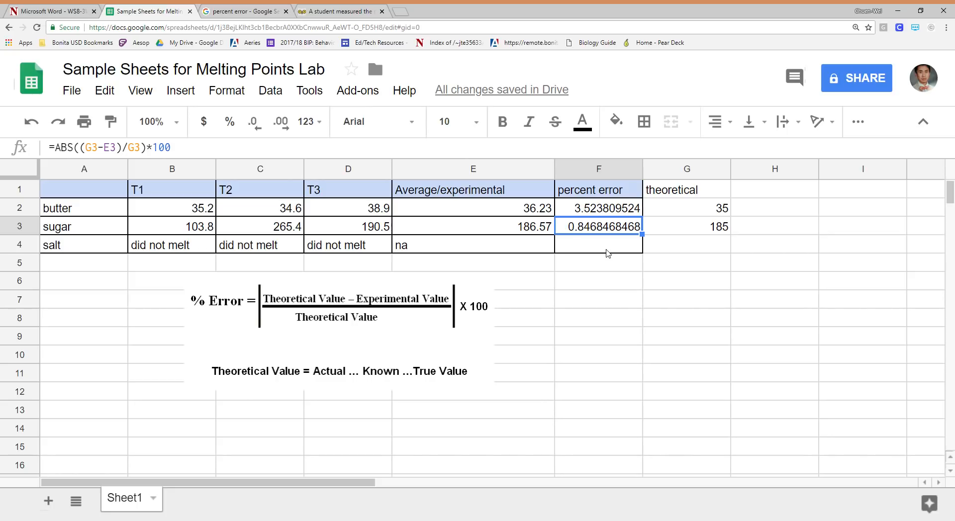
click(614, 214)
click(612, 230)
click(621, 212)
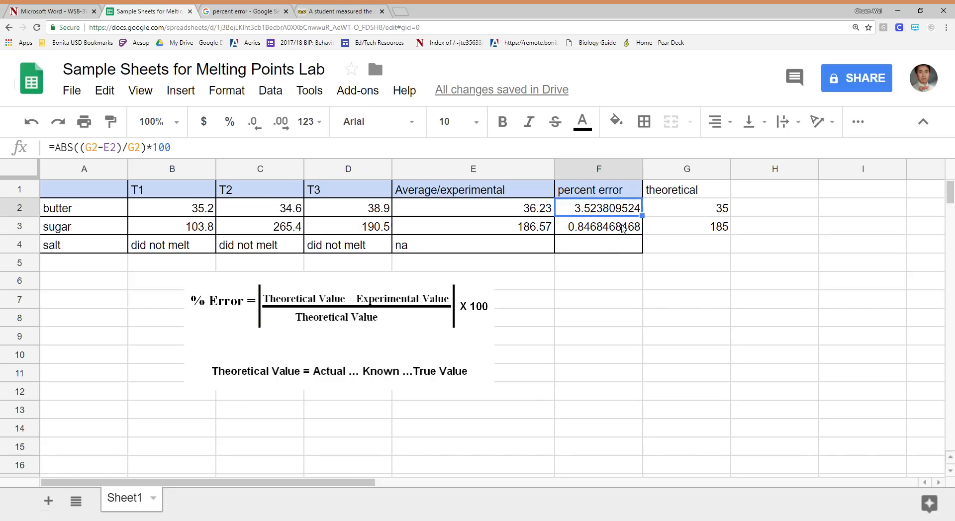
Format the percent error values in F2:F3 as numbers with two decimal places
shift+click(610, 228)
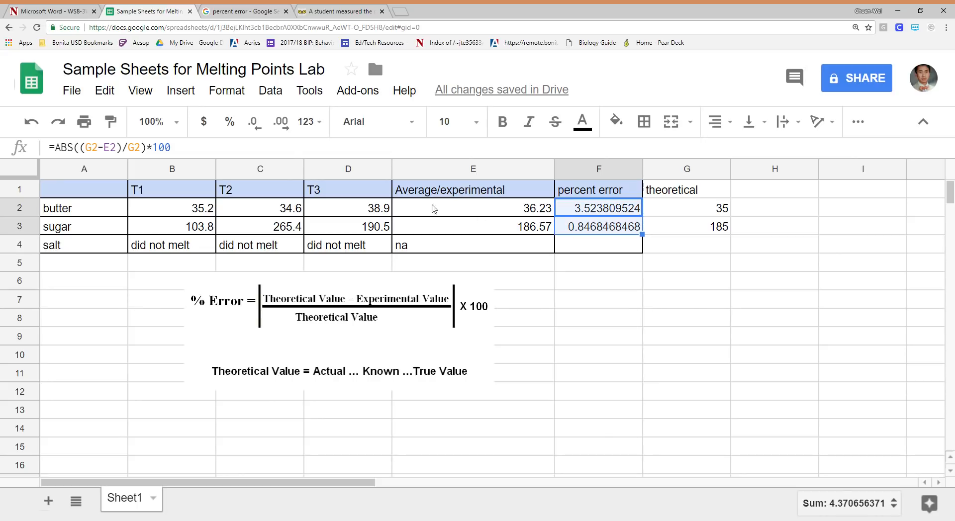
click(314, 124)
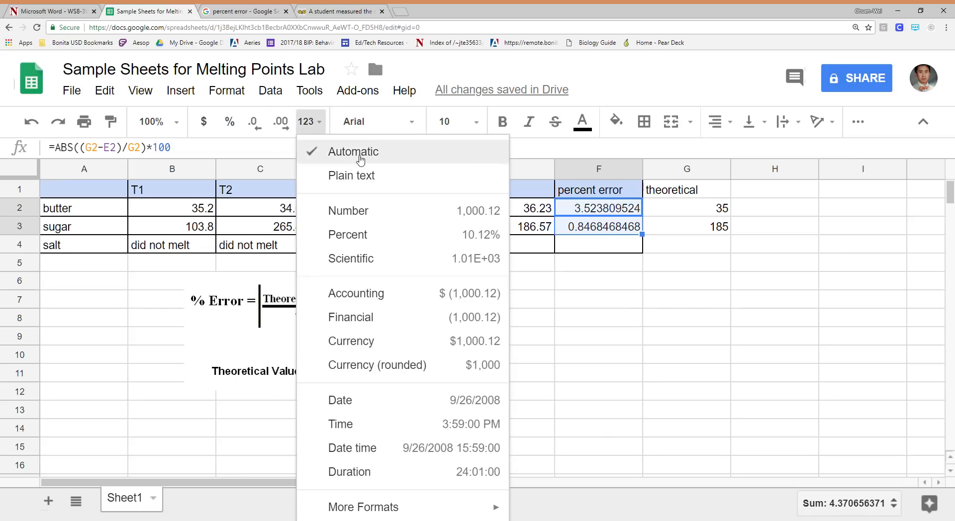
click(373, 219)
click(614, 305)
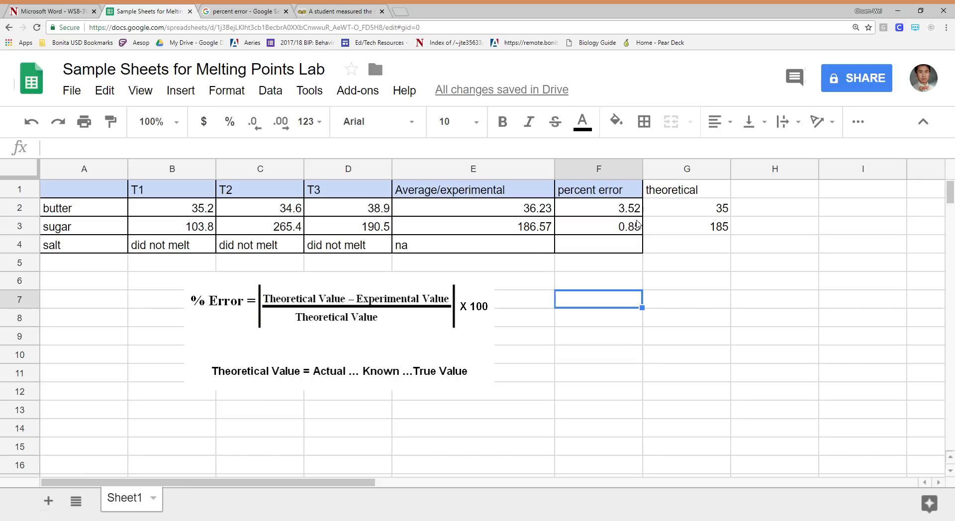
Remove the multiplication by 100 from butter's percent error formula in F2, leaving =ABS((G2-E2)/G2)
click(638, 213)
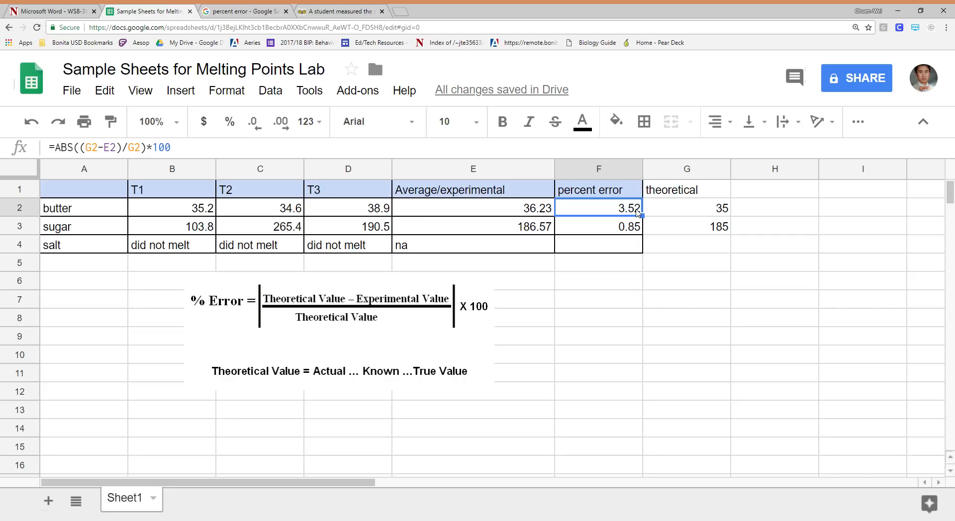
click(185, 154)
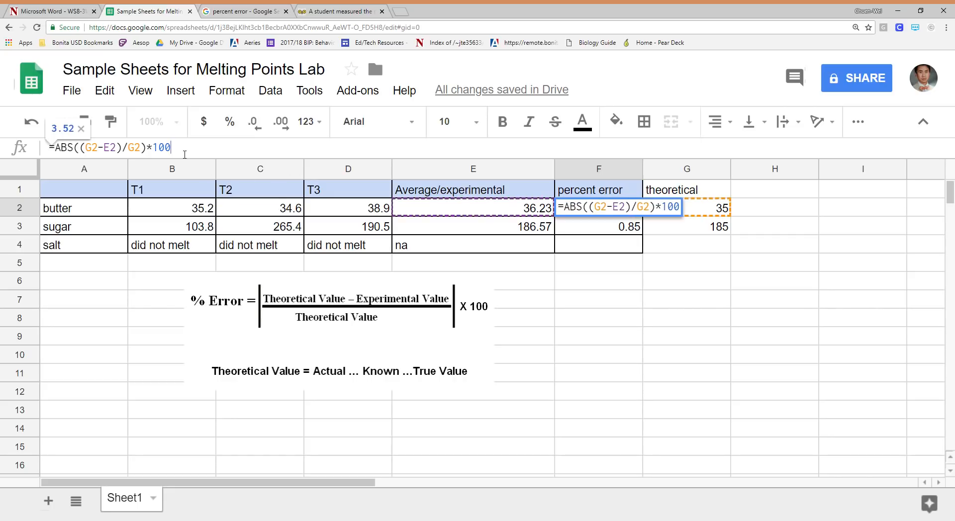
key(BackSpace)
key(BackSpace)
key(BackSpace)
key(BackSpace)
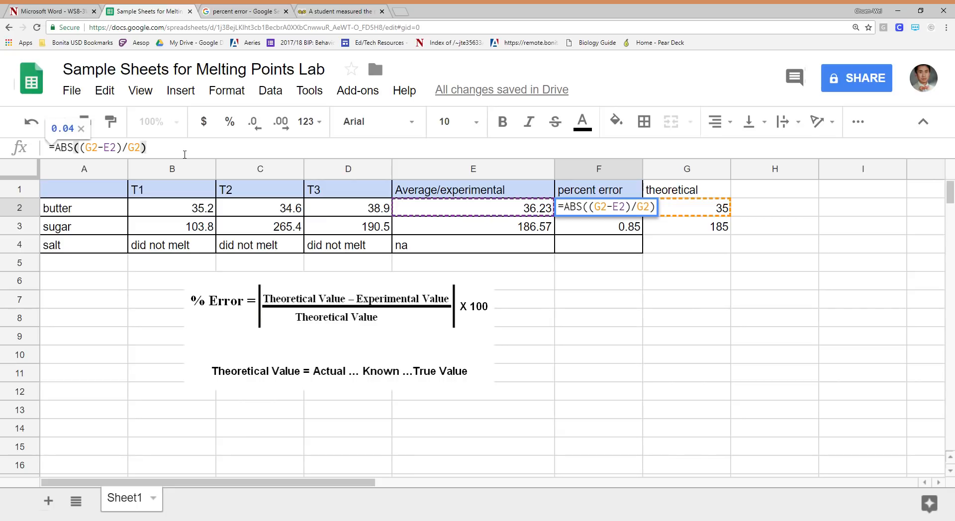
key(Return)
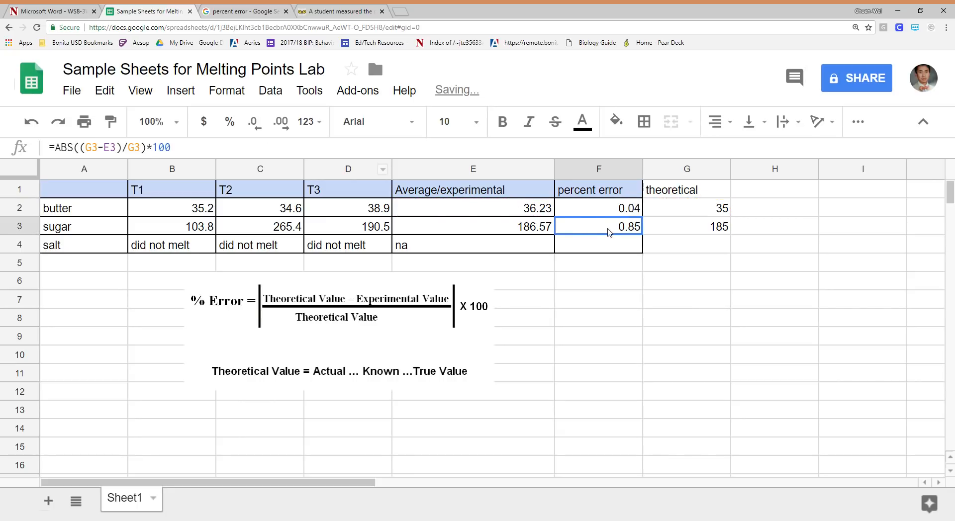
Remove the multiplication by 100 from sugar's percent error formula in F3, leaving =ABS((G3-E3)/G3)
click(203, 153)
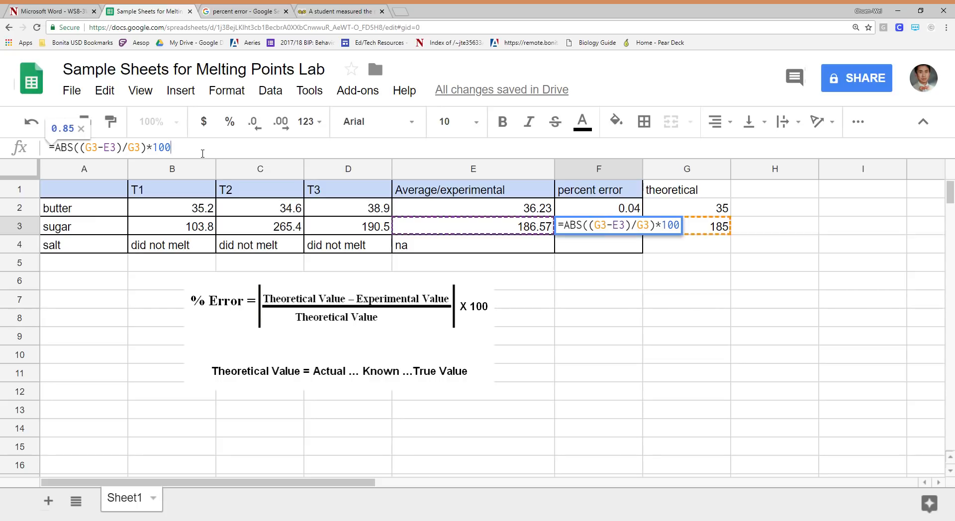
key(BackSpace)
key(BackSpace)
key(BackSpace)
key(BackSpace)
key(Return)
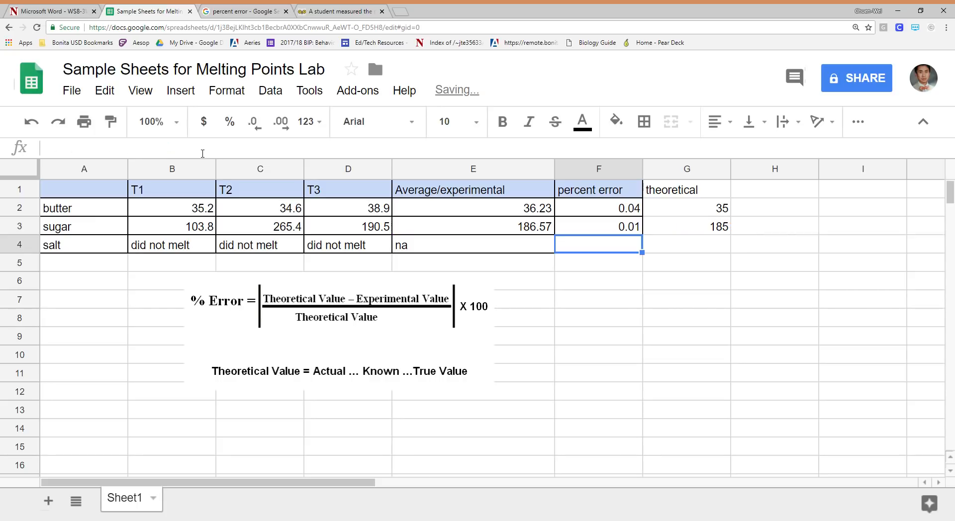
Apply the percent number format to the percent error cells F2:F3
click(611, 213)
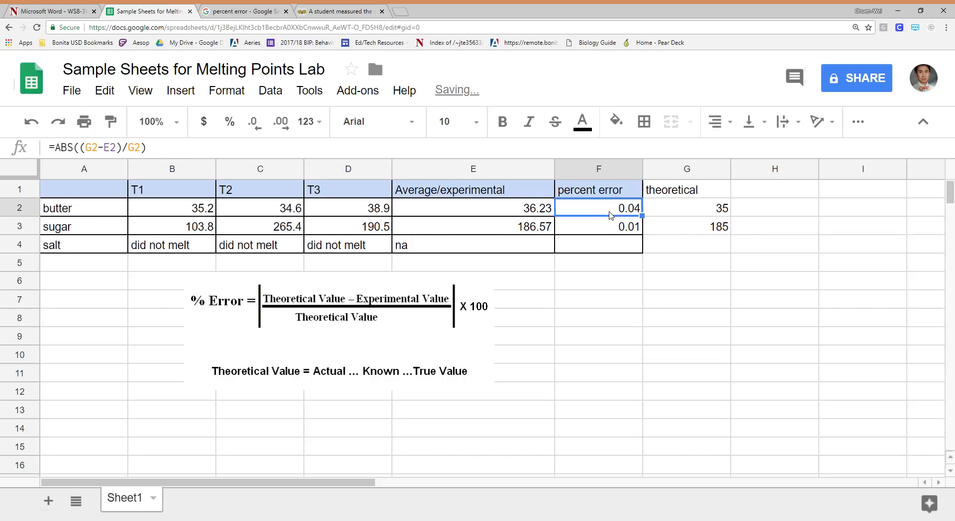
click(613, 229)
click(612, 210)
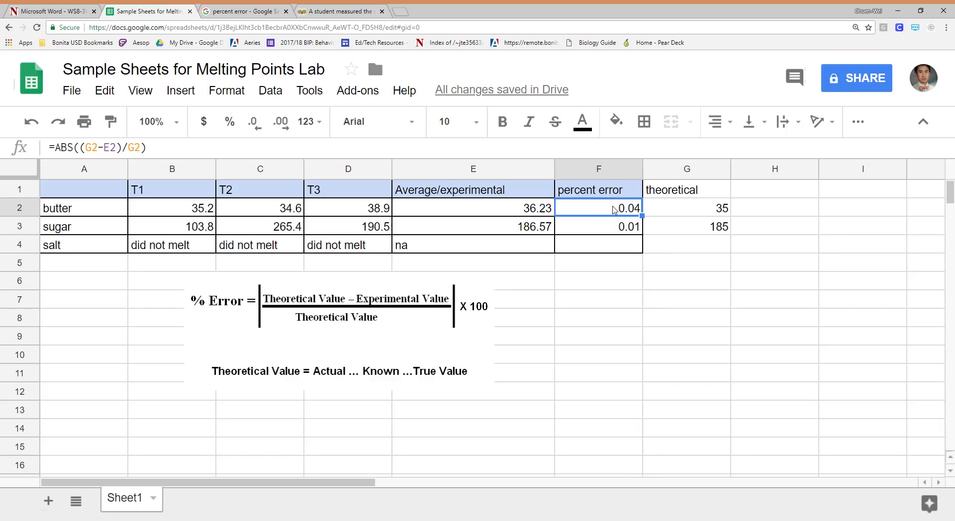
drag(650, 226, 644, 239)
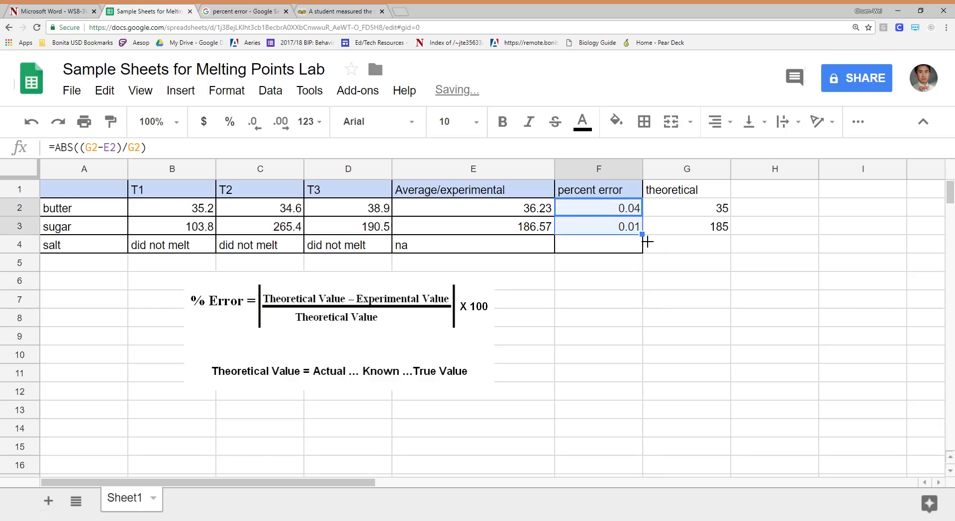
click(230, 121)
click(593, 282)
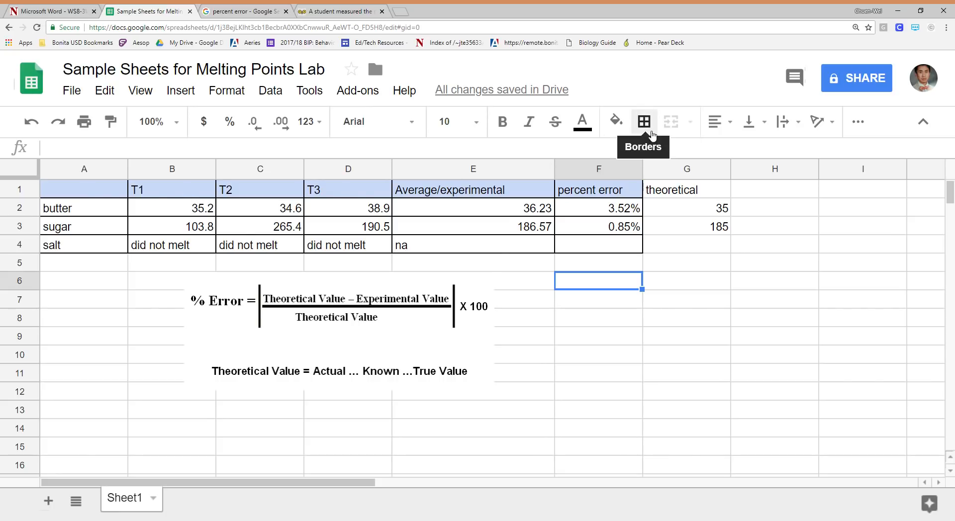
click(617, 122)
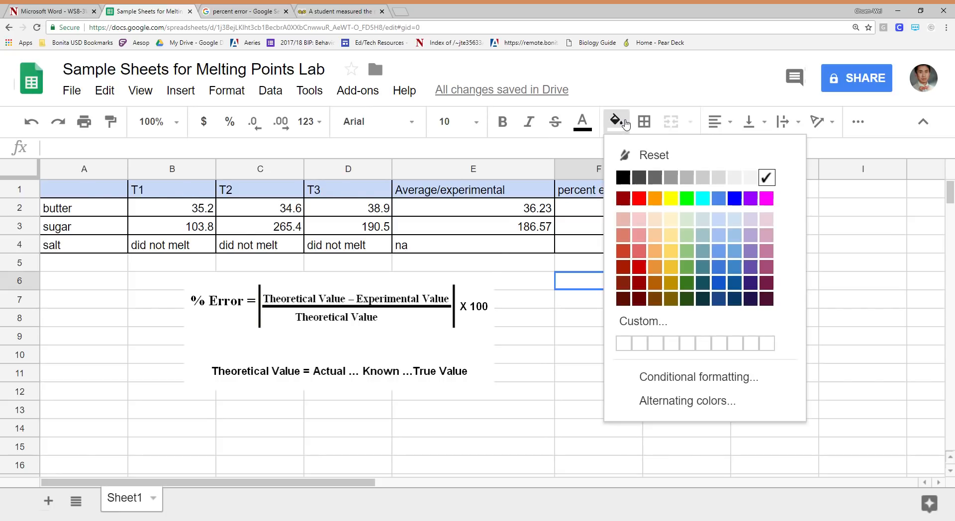
click(533, 380)
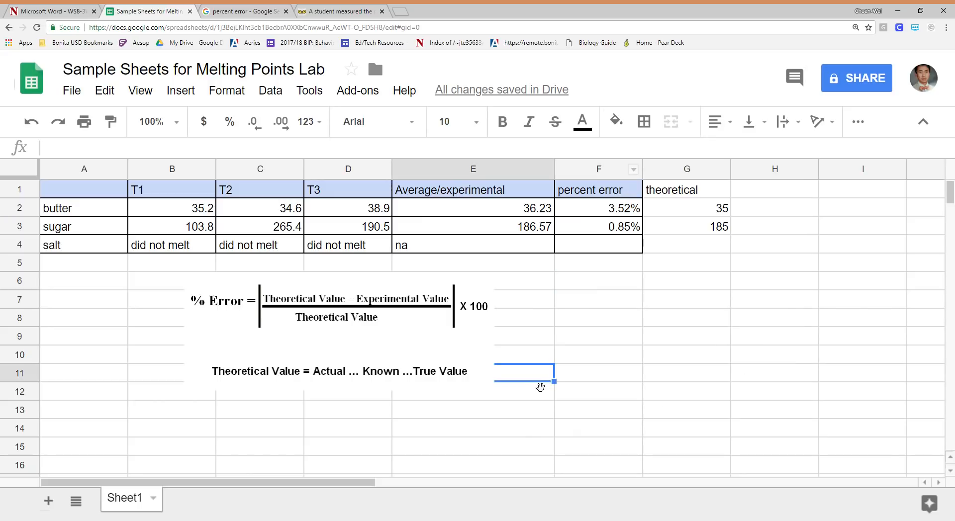
Review butter's average formula in E2 and its percent error formula in F2 without changing them
click(517, 211)
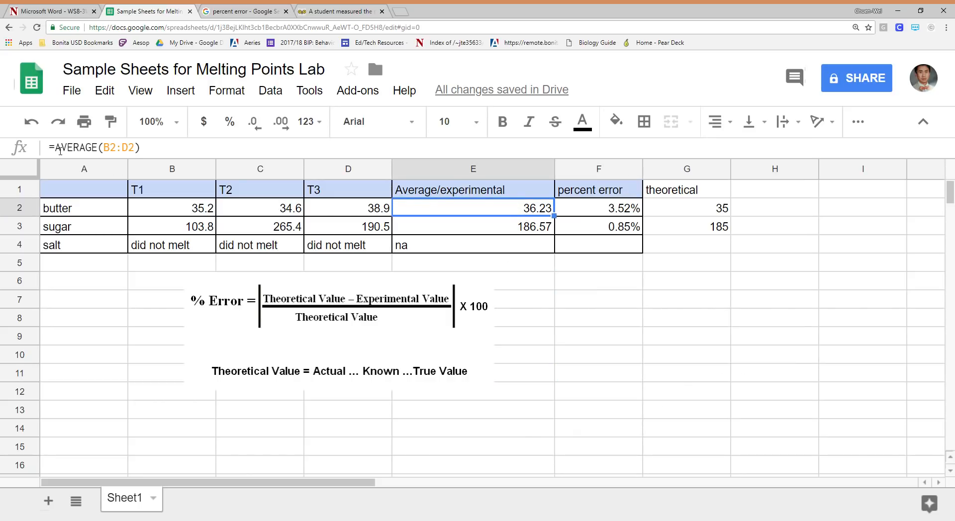
drag(54, 148, 135, 151)
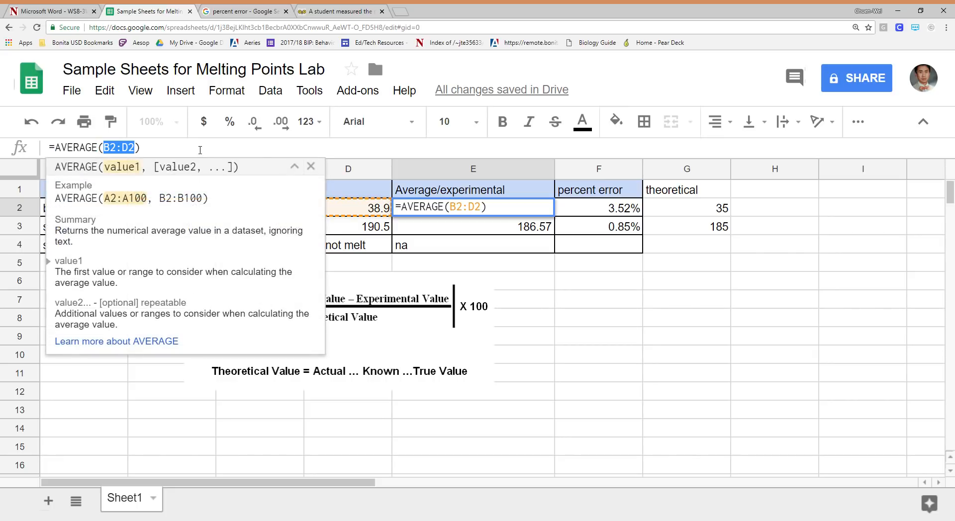
click(693, 352)
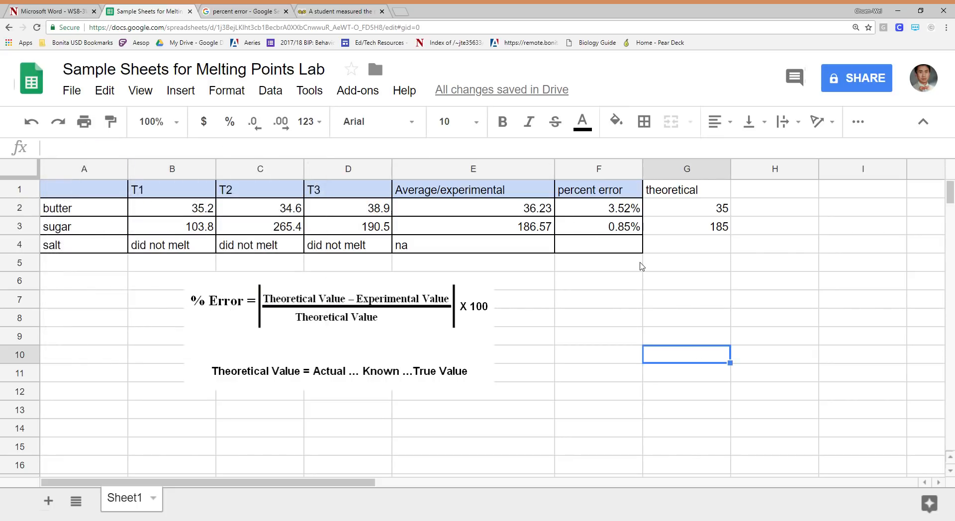
click(626, 210)
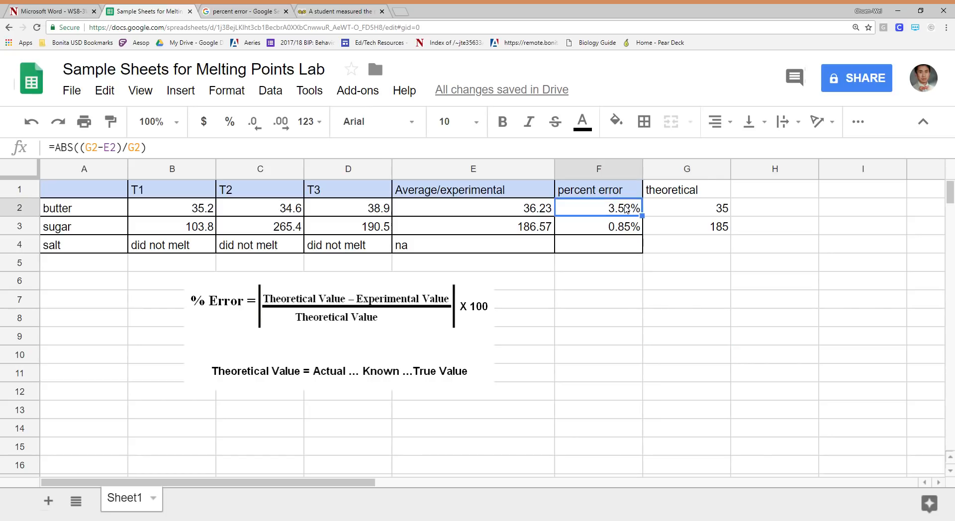
click(151, 151)
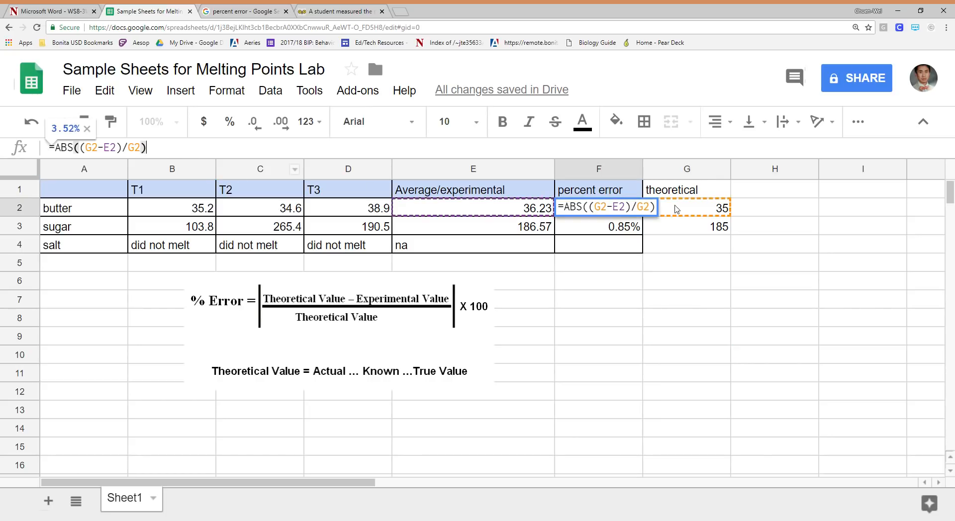
click(798, 267)
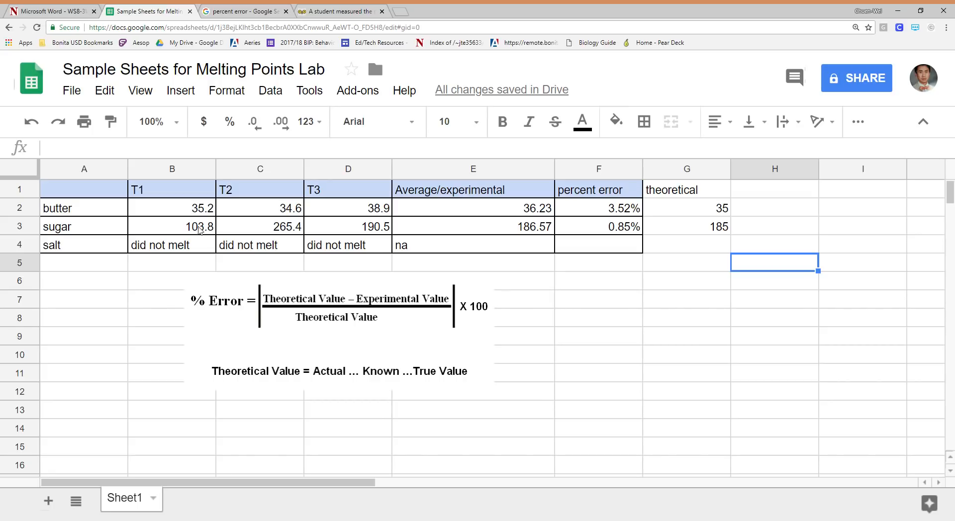
Copy the lab table in A1:F4, leaving out the theoretical column
click(97, 190)
drag(200, 208, 624, 246)
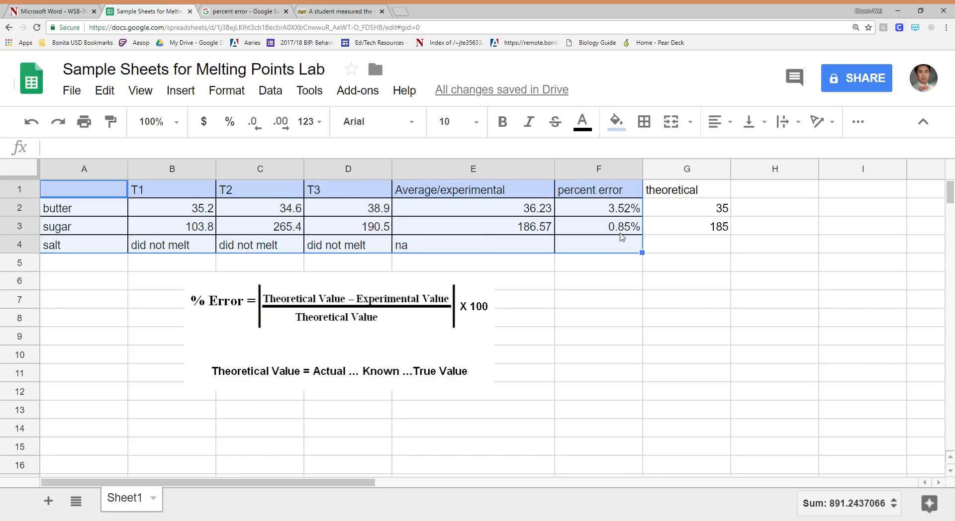
right_click(617, 225)
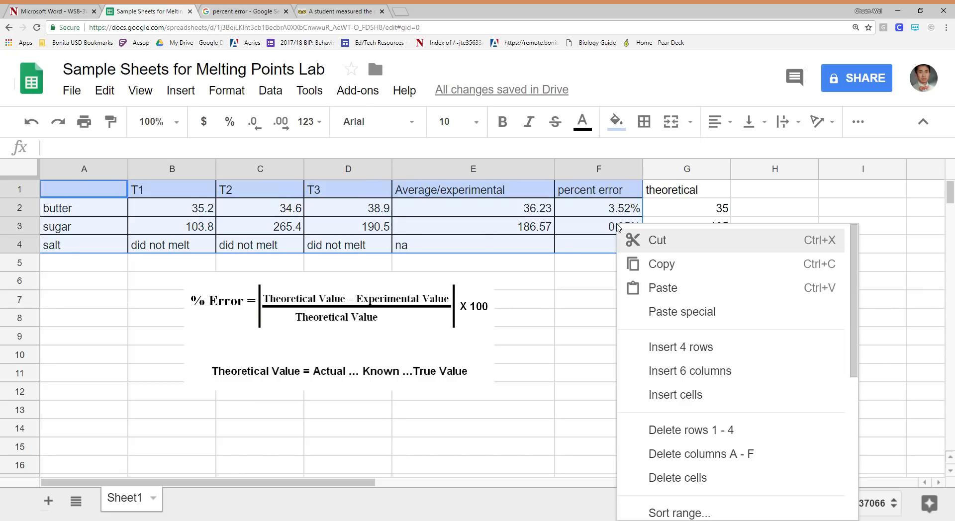
click(684, 269)
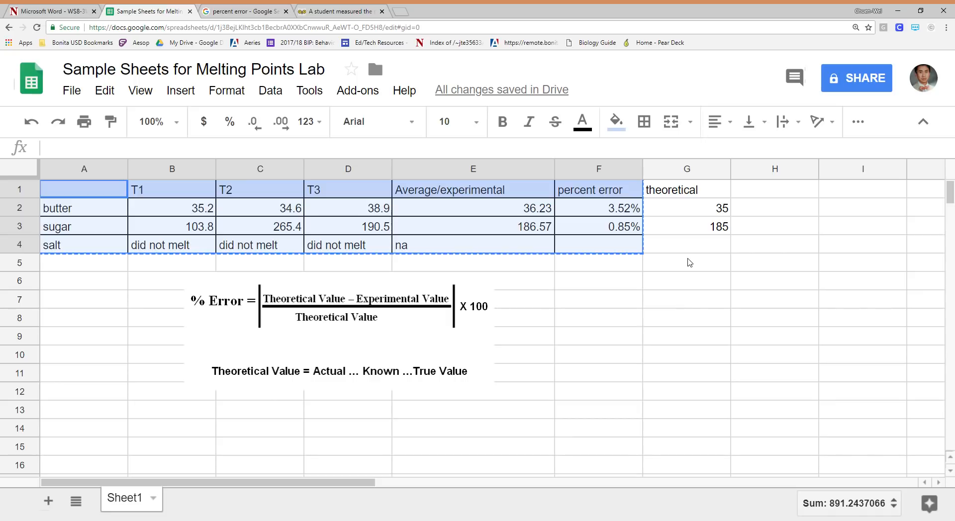